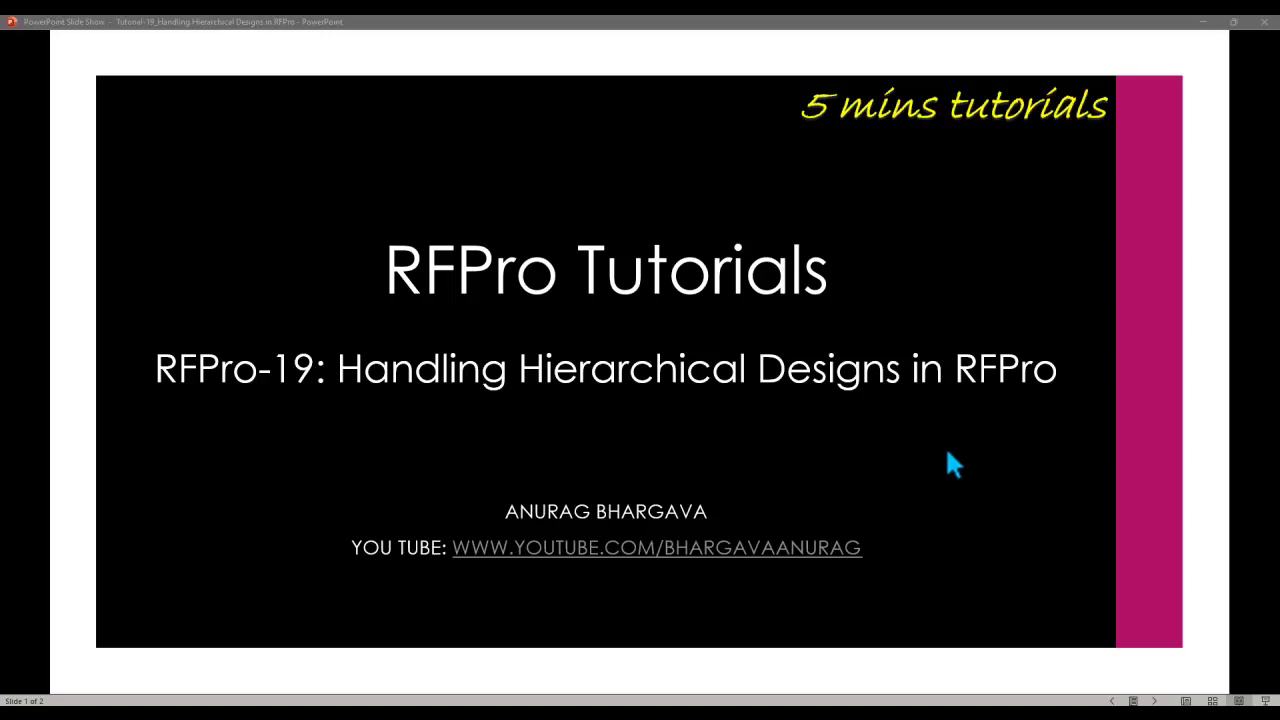
Leave the presentation slides and switch to the TB_SPDT_Switch testbench schematic in ADS
{"action": "left_click", "coordinate": [948, 453]}
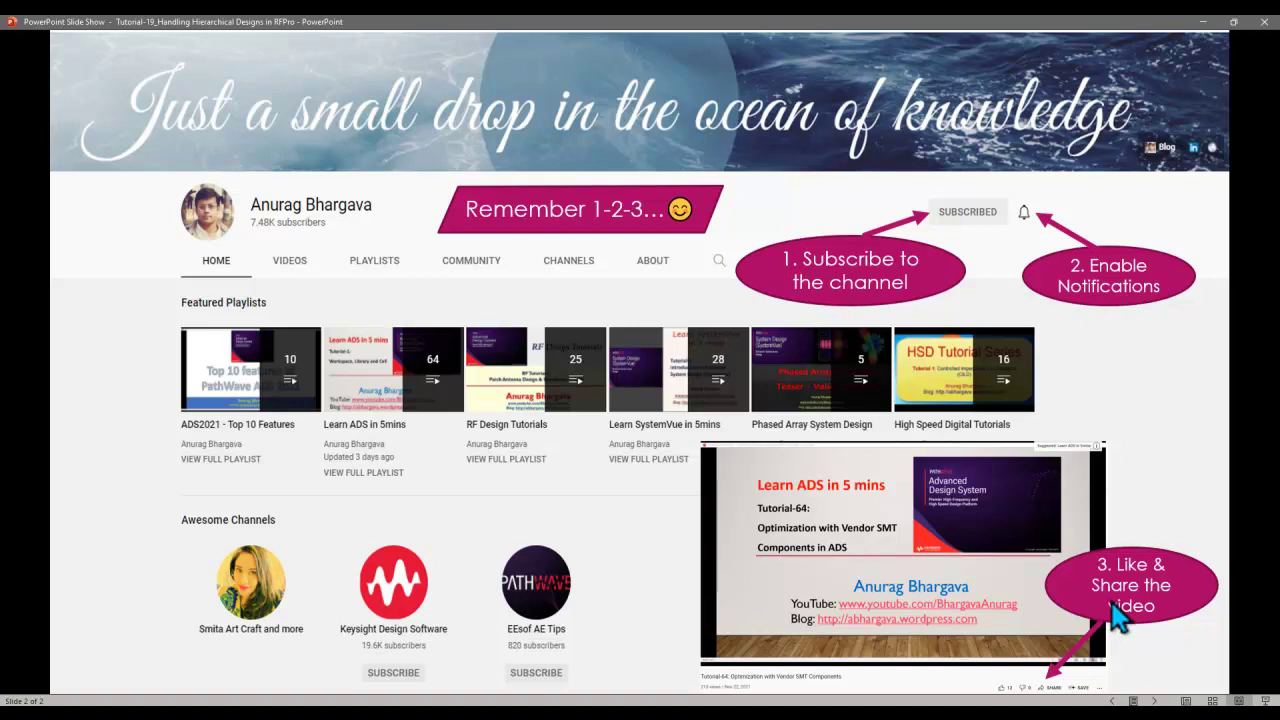
{"action": "key", "text": "Left"}
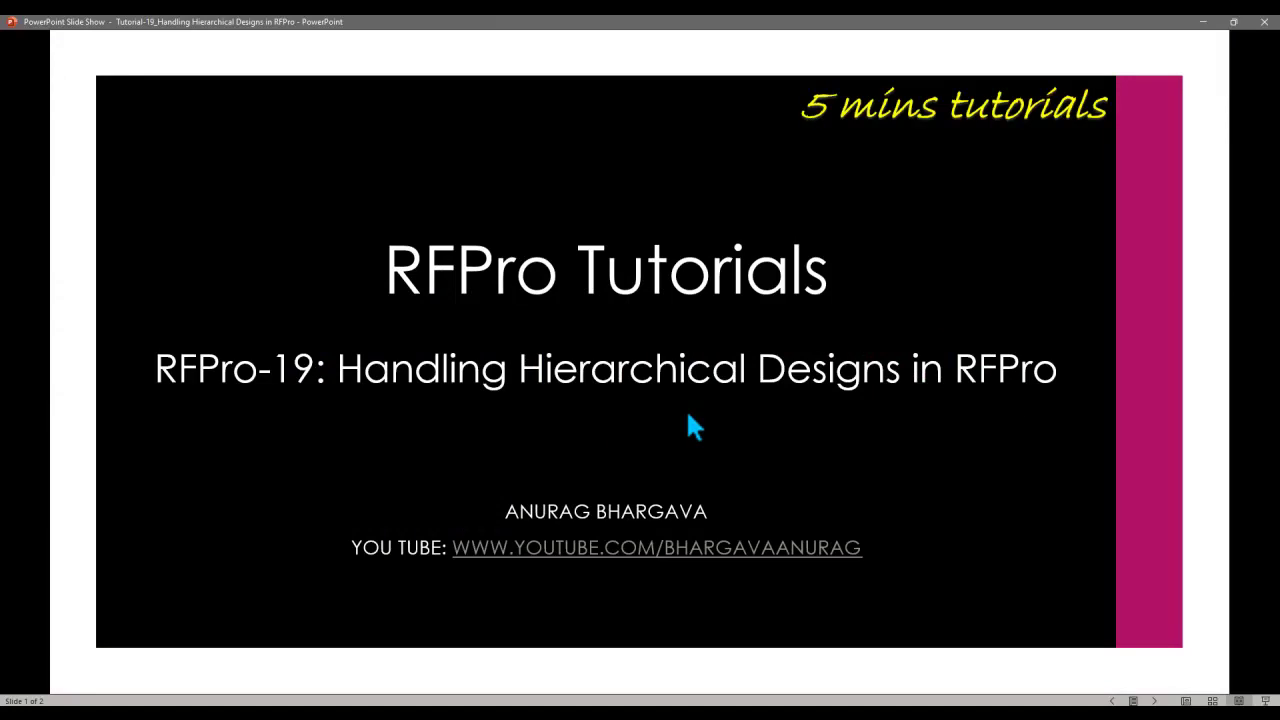
{"action": "mouse_move", "coordinate": [892, 708]}
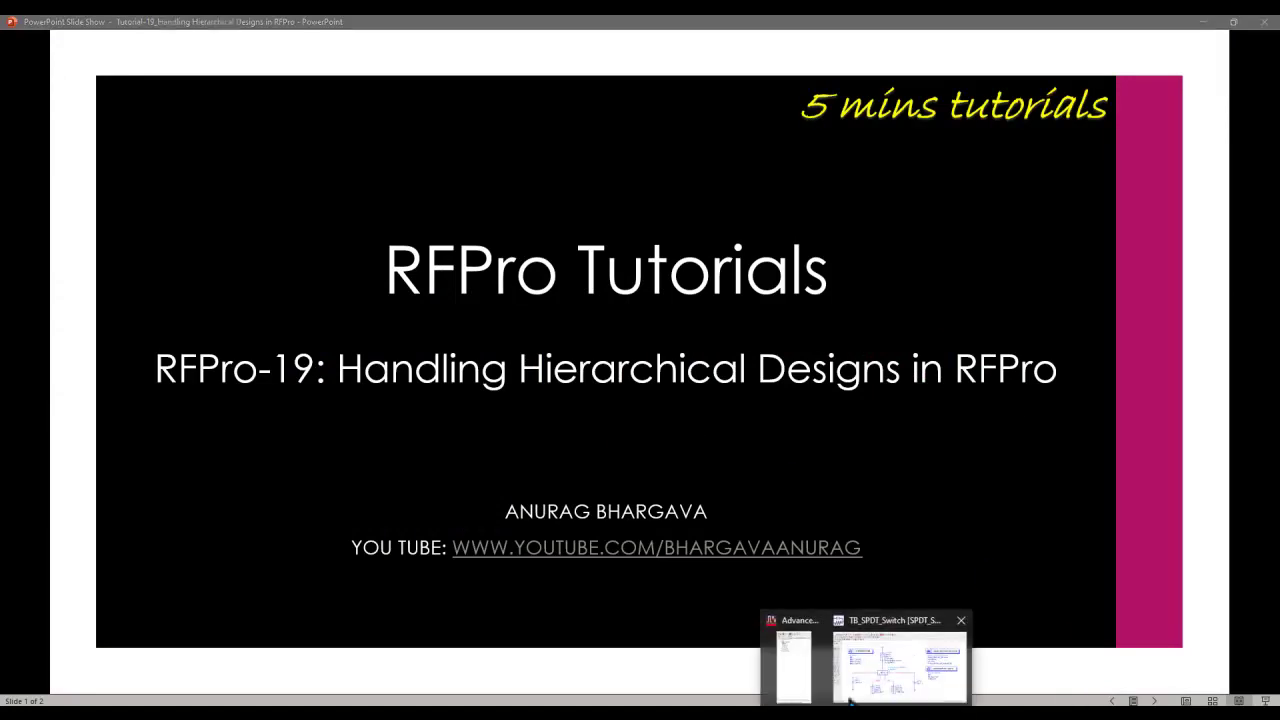
{"action": "left_click", "coordinate": [848, 660]}
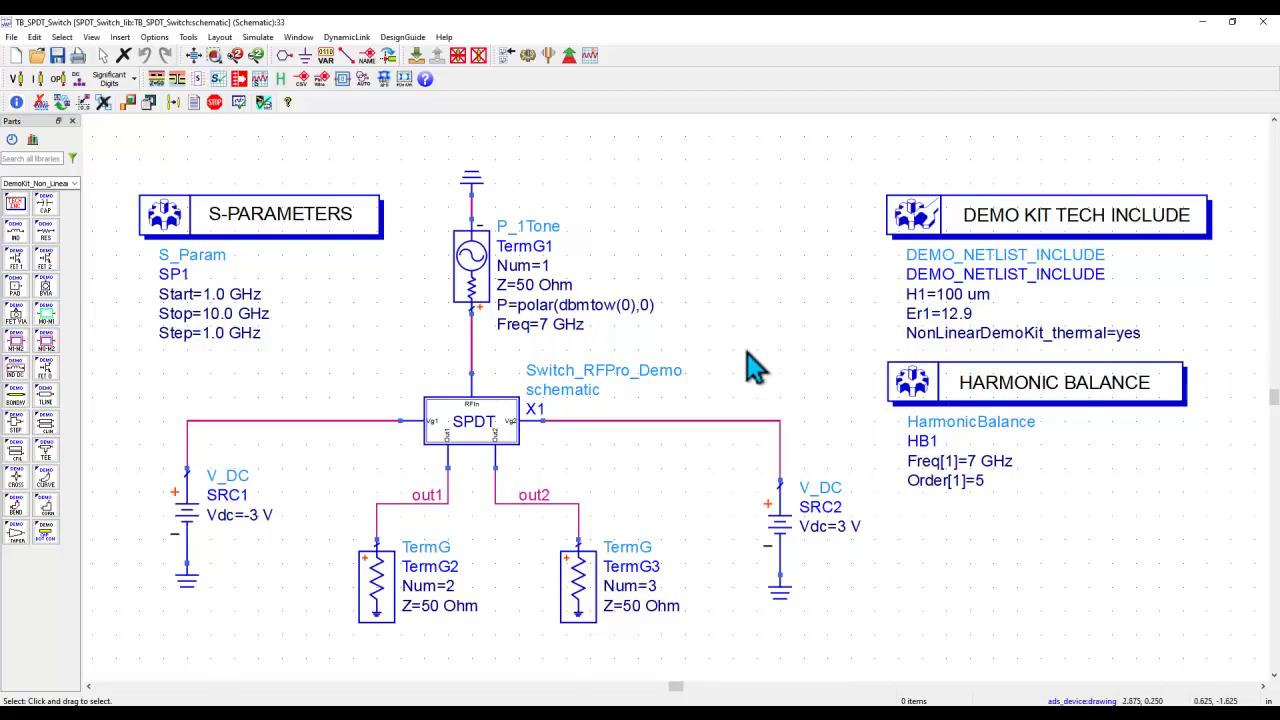
Push into the SPDT instance and then Part1, then pop back out to Switch_RFPro_Demo
{"action": "left_click", "coordinate": [485, 422]}
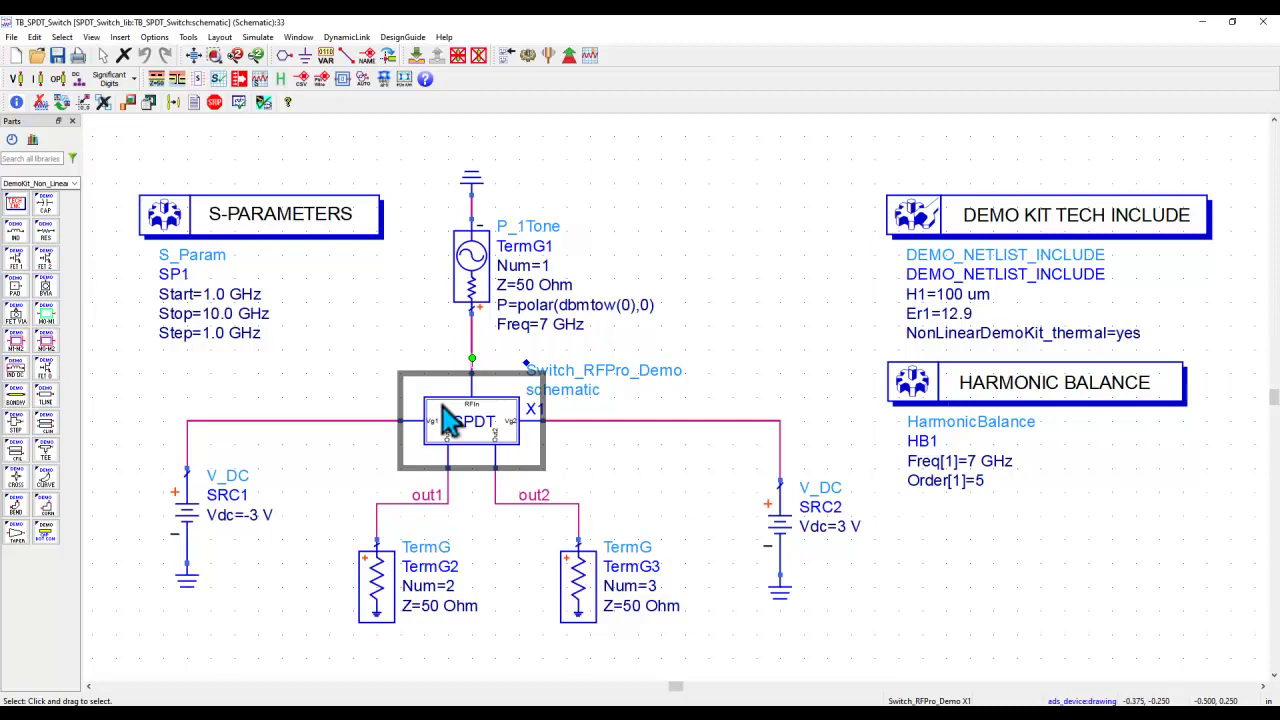
{"action": "left_click", "coordinate": [417, 56]}
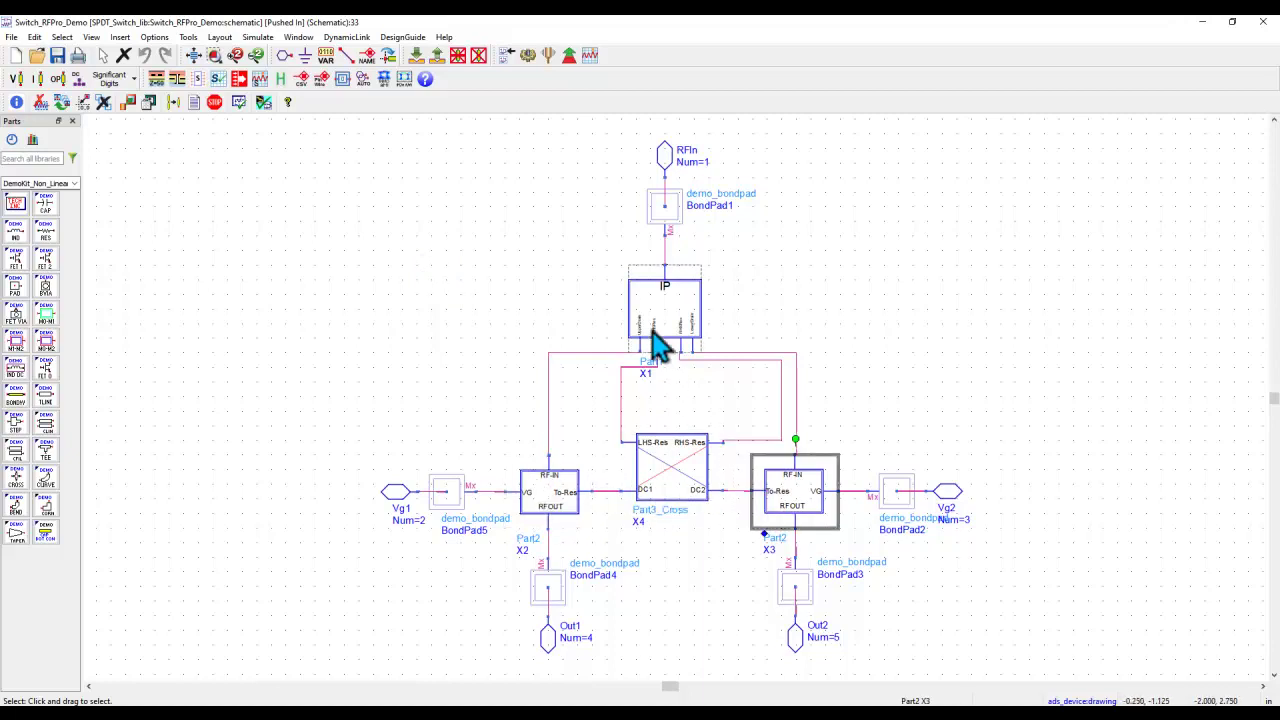
{"action": "left_click", "coordinate": [417, 56]}
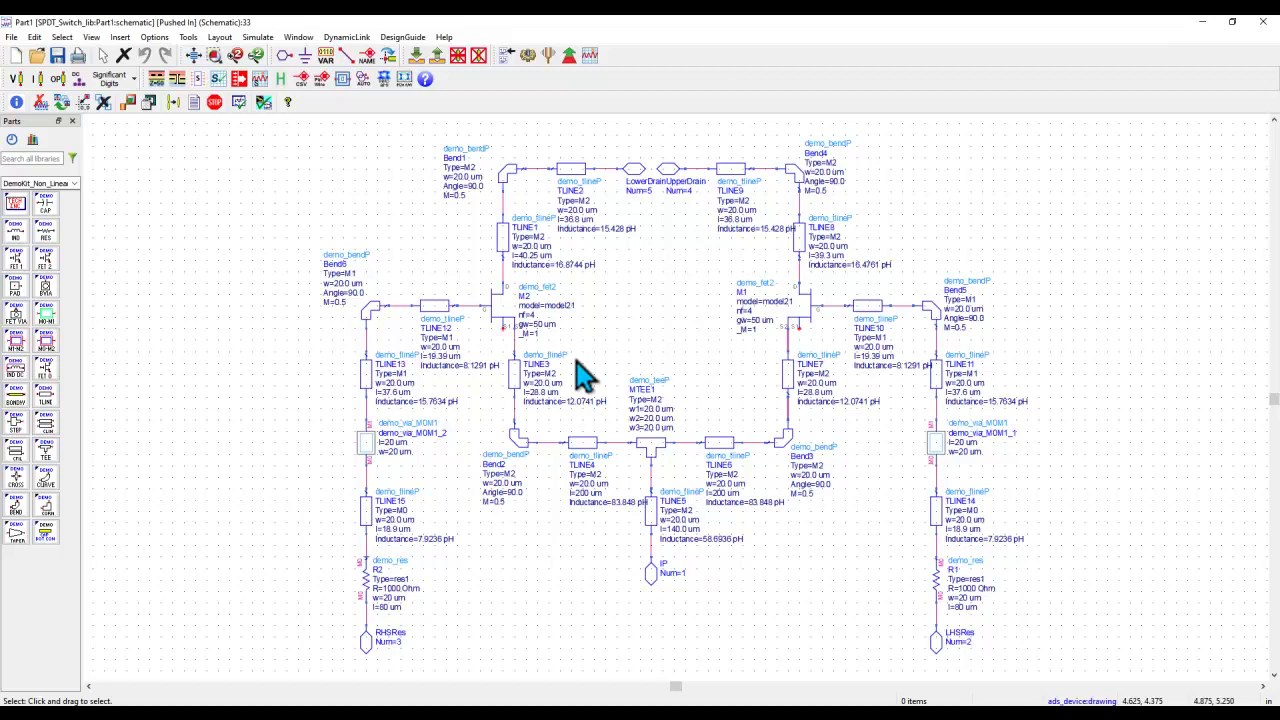
{"action": "left_click", "coordinate": [437, 56]}
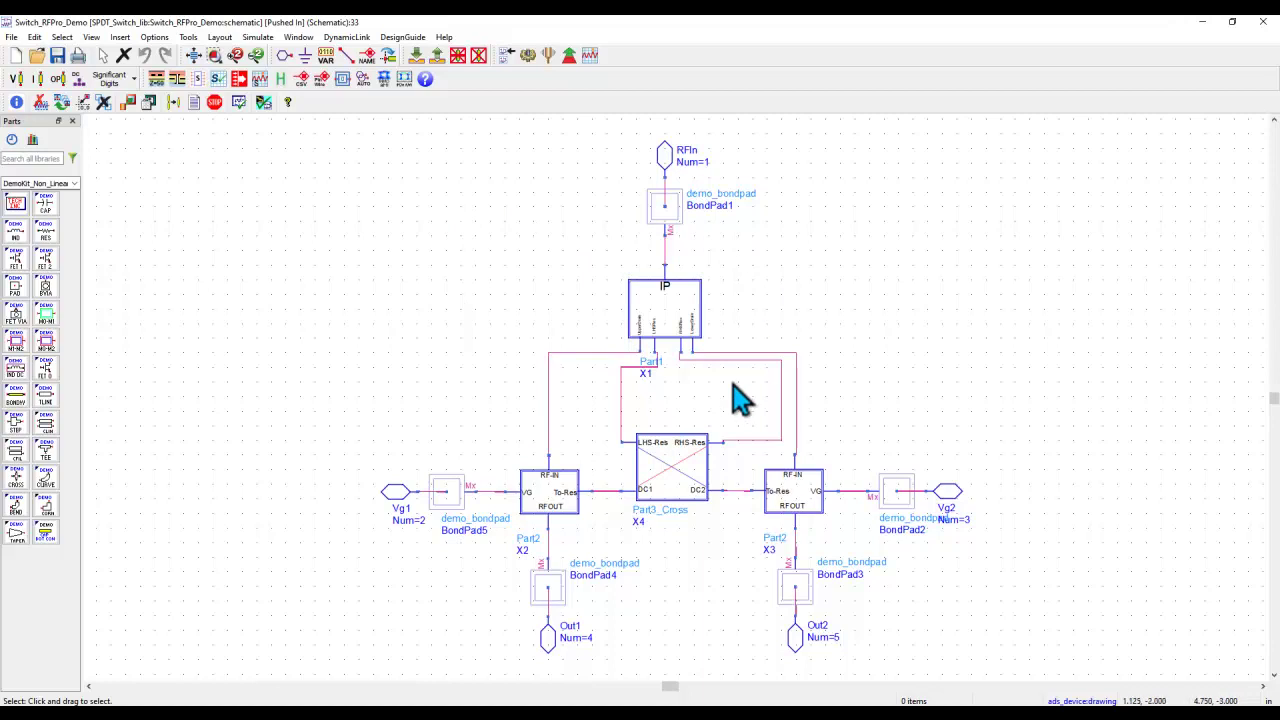
Open the Switch_RFPro_Demo layout from the Window menu and inspect instance X3
{"action": "left_click", "coordinate": [257, 37]}
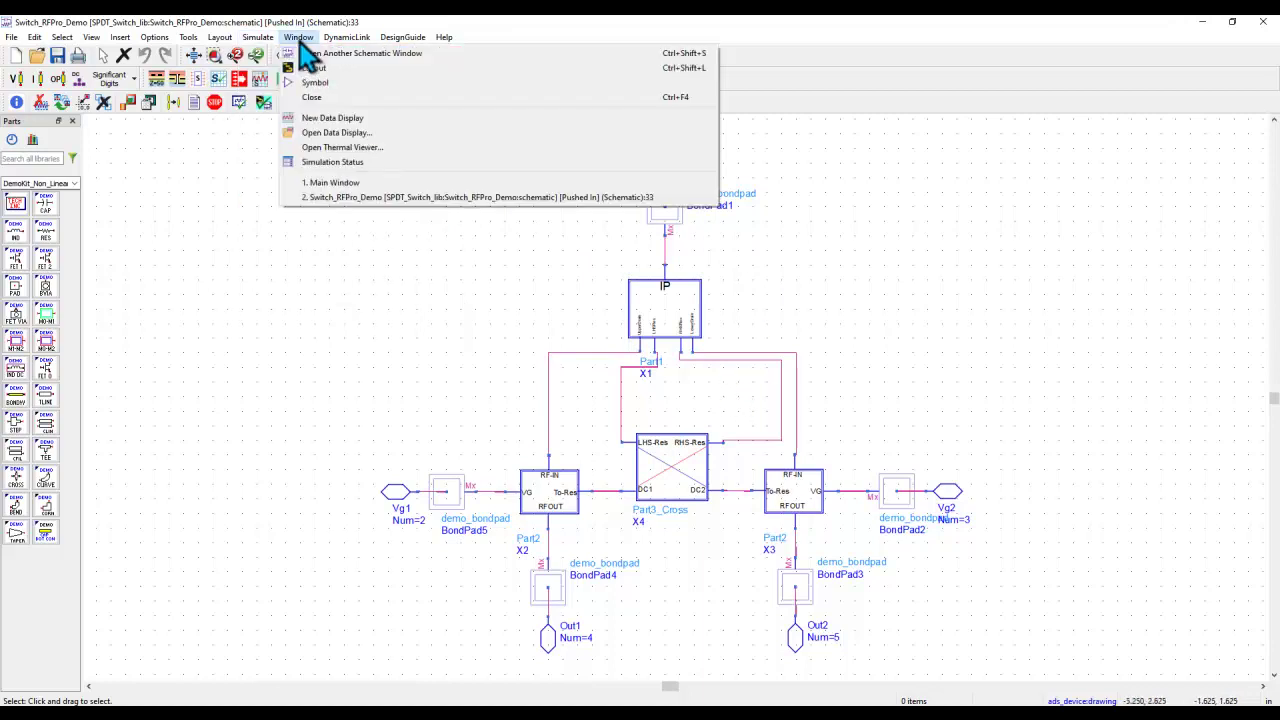
{"action": "left_click", "coordinate": [312, 67]}
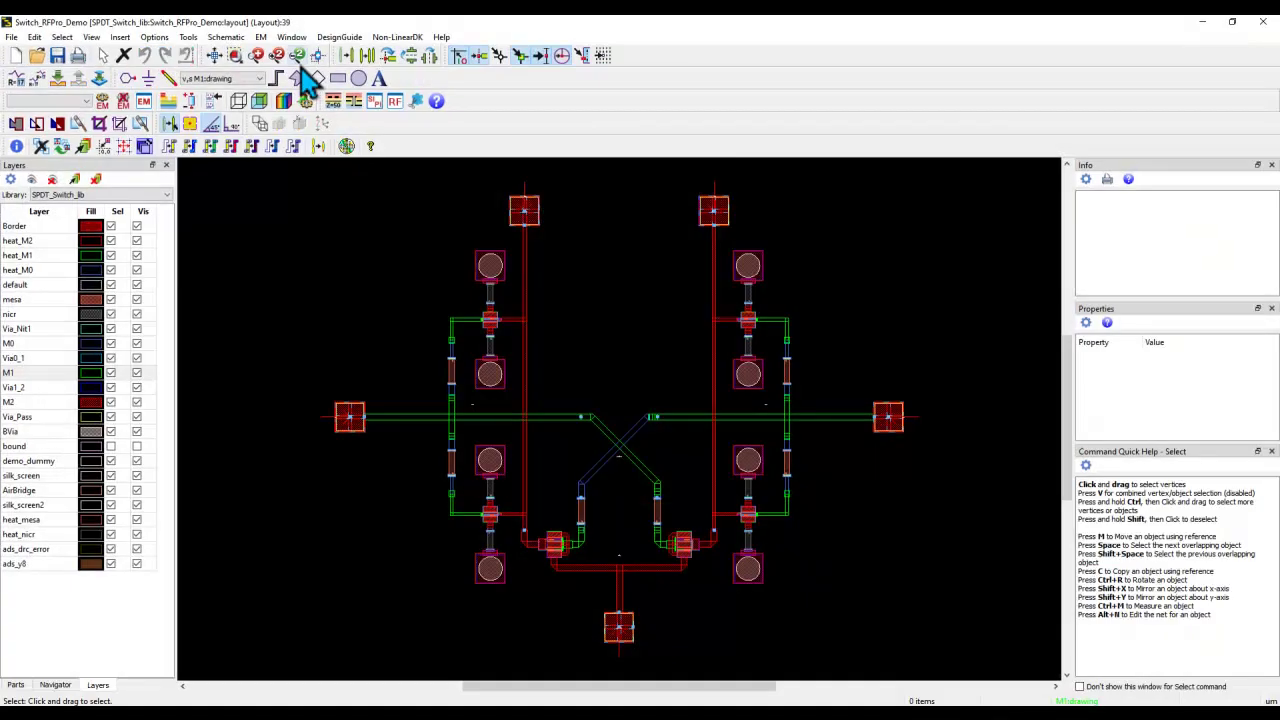
{"action": "left_click", "coordinate": [449, 390]}
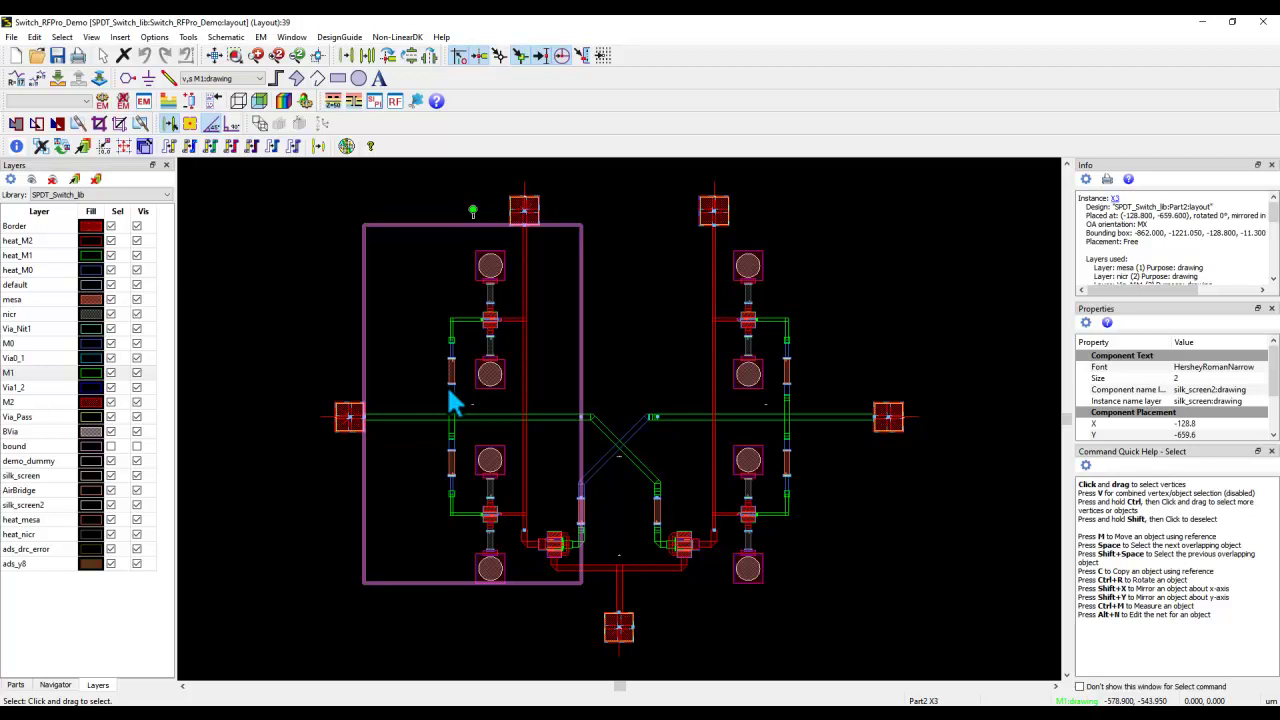
{"action": "left_click", "coordinate": [342, 348]}
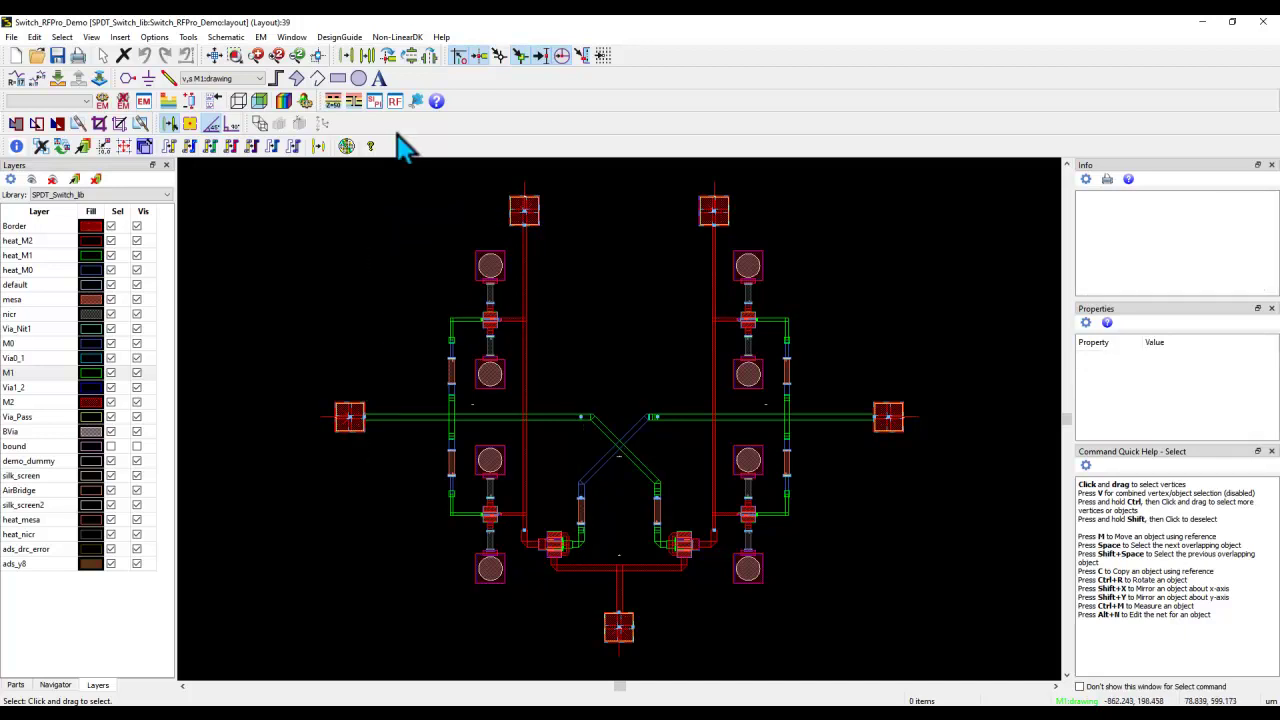
Launch RFPro on the layout, expand the design's Components, and select Part1
{"action": "left_click", "coordinate": [396, 102]}
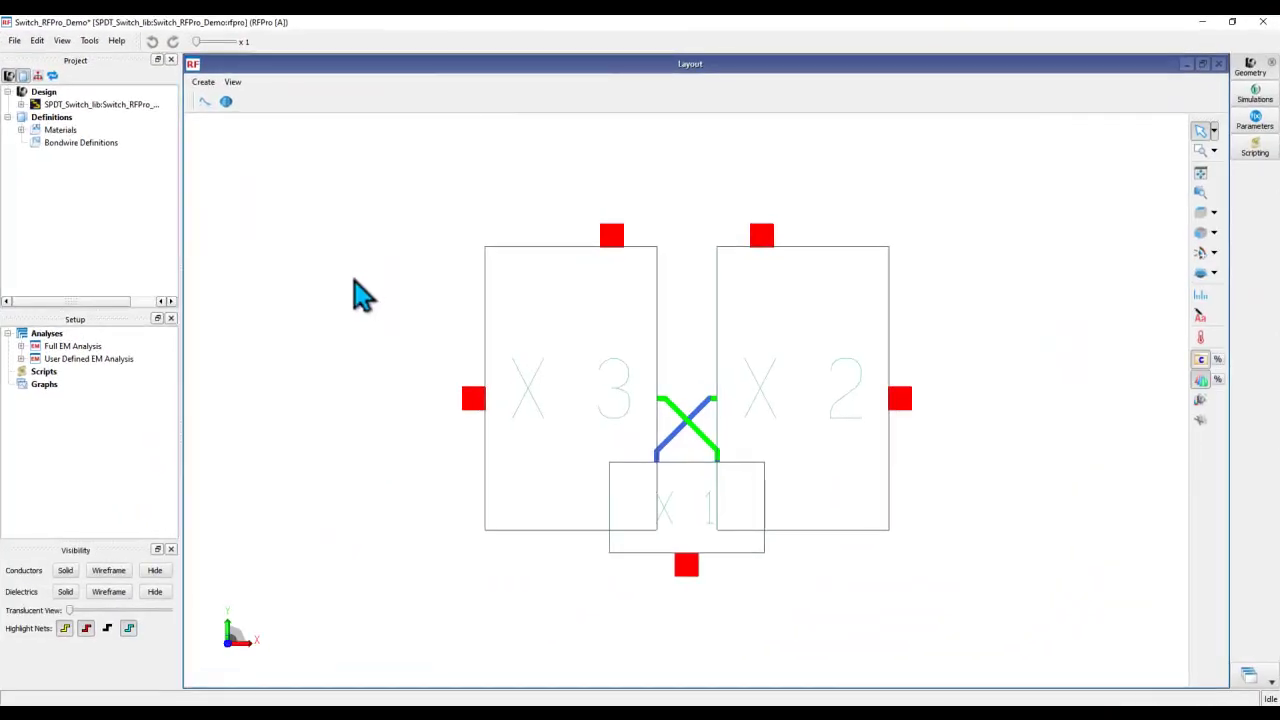
{"action": "left_click", "coordinate": [21, 104]}
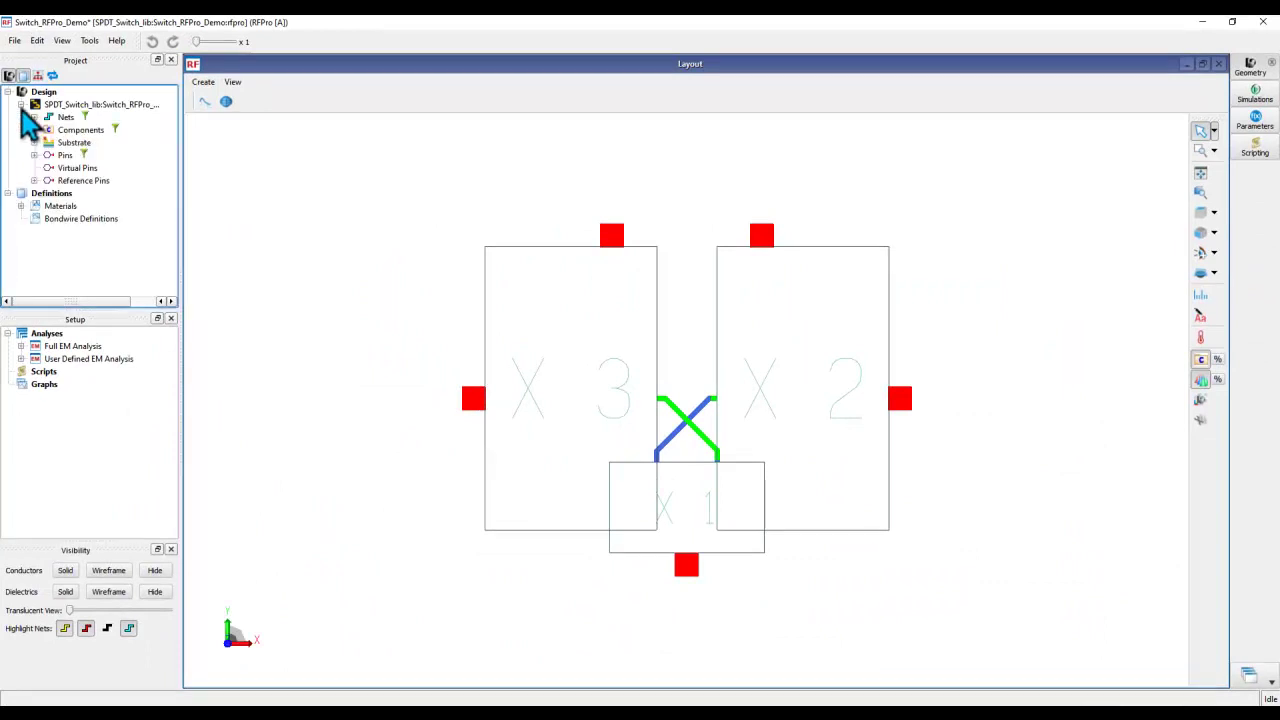
{"action": "left_click", "coordinate": [34, 130]}
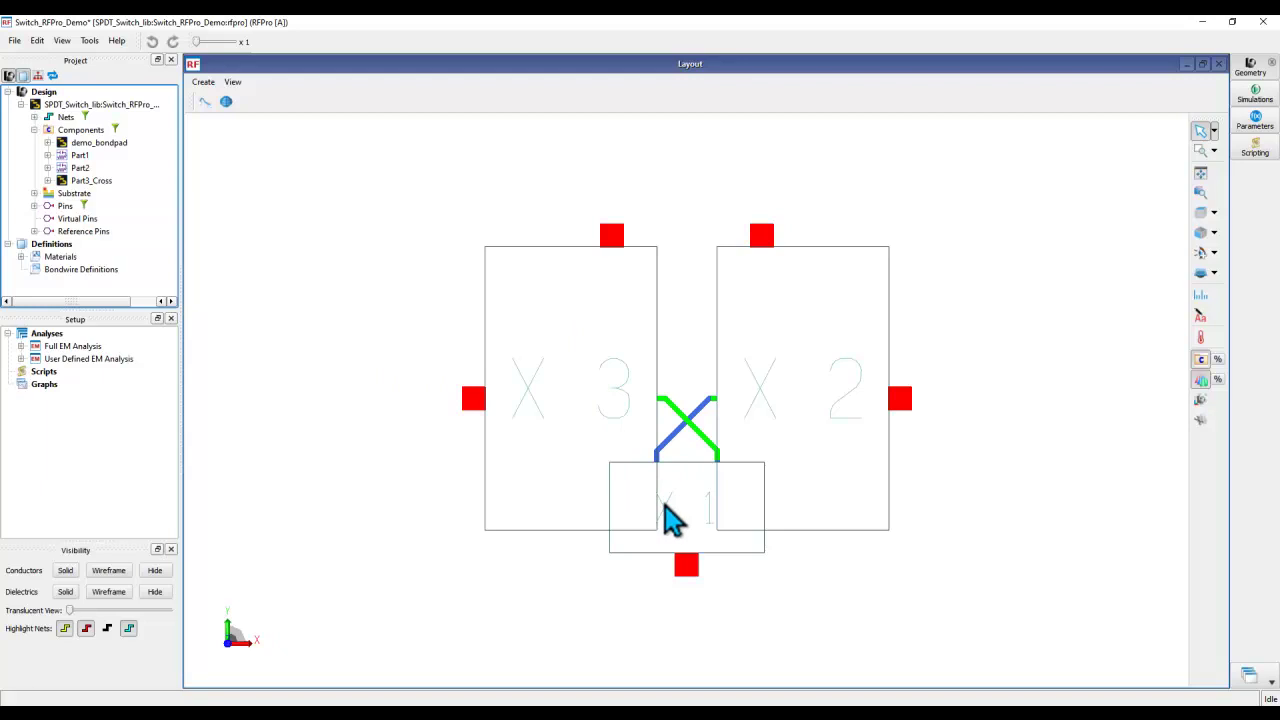
{"action": "left_click", "coordinate": [78, 156]}
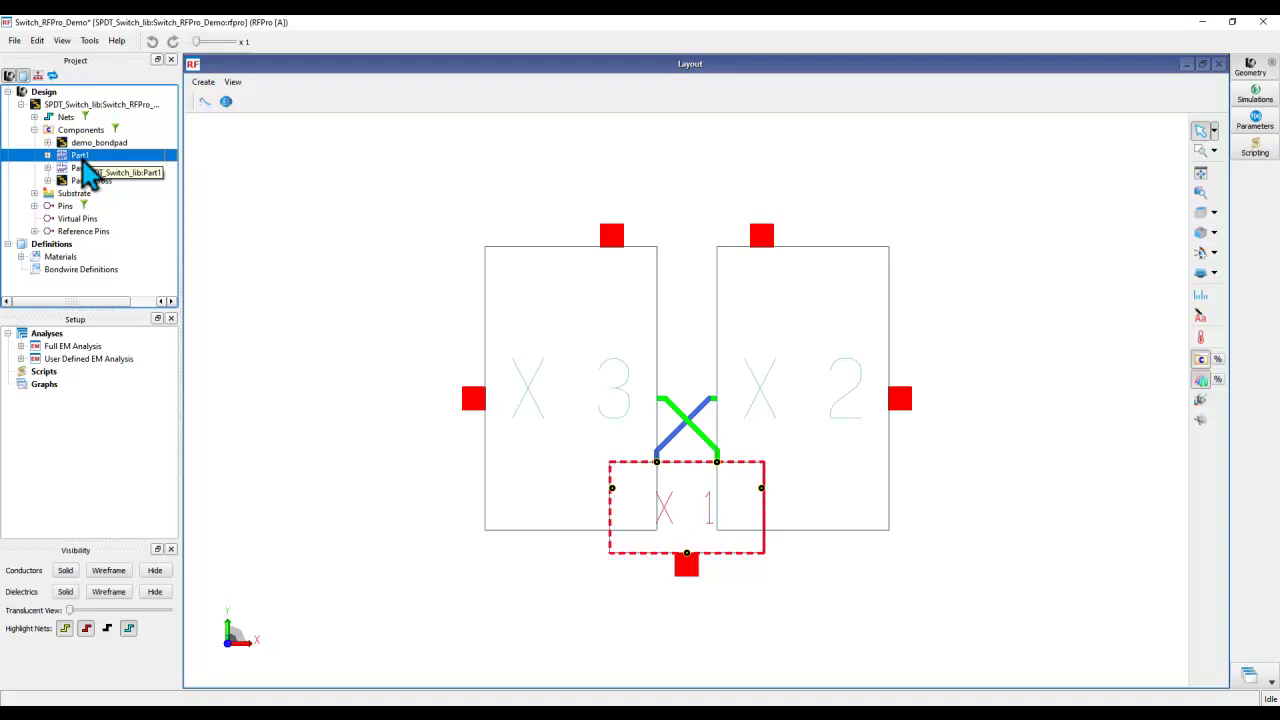
Change Part1's component role to SubDesign and confirm the re-extraction
{"action": "right_click", "coordinate": [84, 158]}
{"action": "mouse_move", "coordinate": [185, 249]}
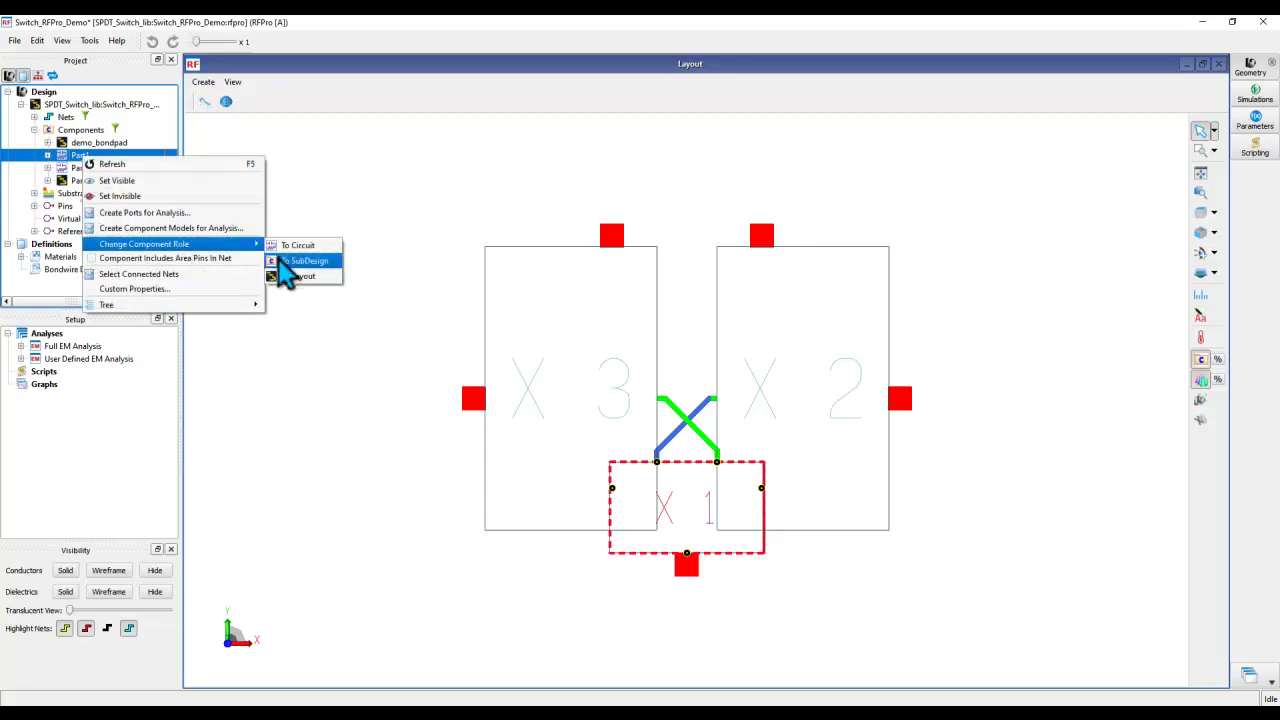
{"action": "left_click", "coordinate": [300, 276]}
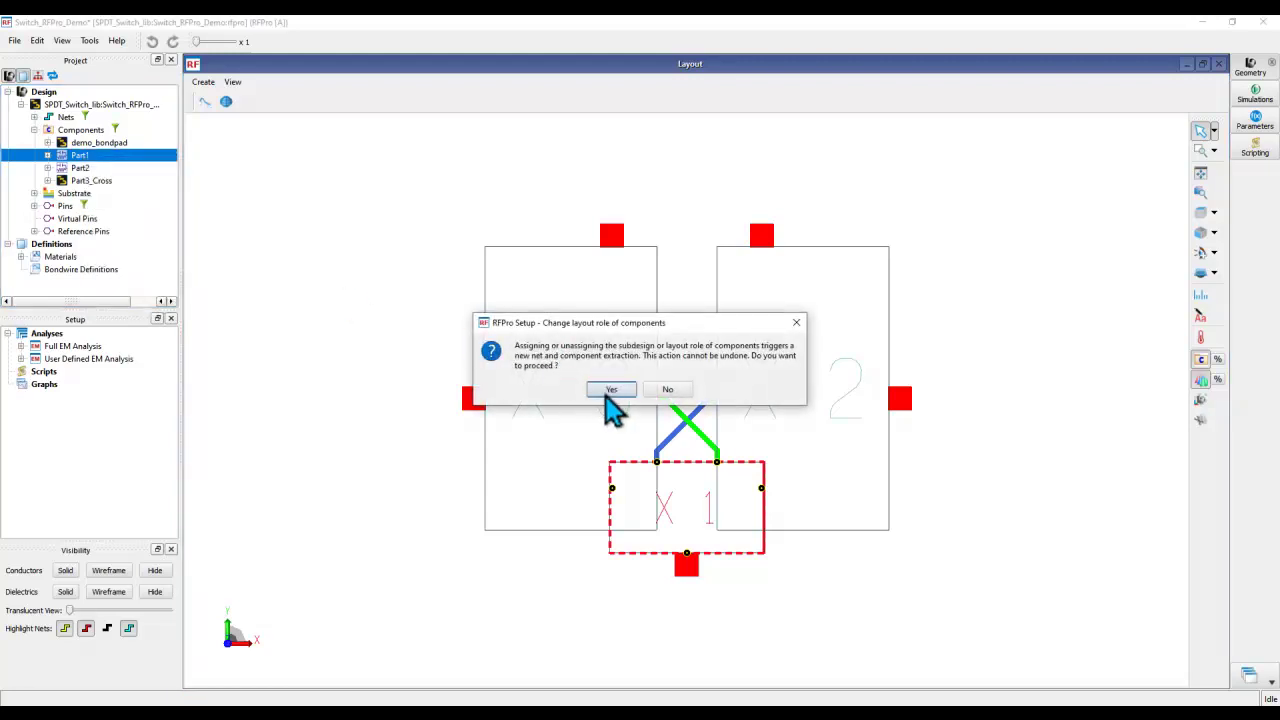
{"action": "left_click", "coordinate": [610, 389]}
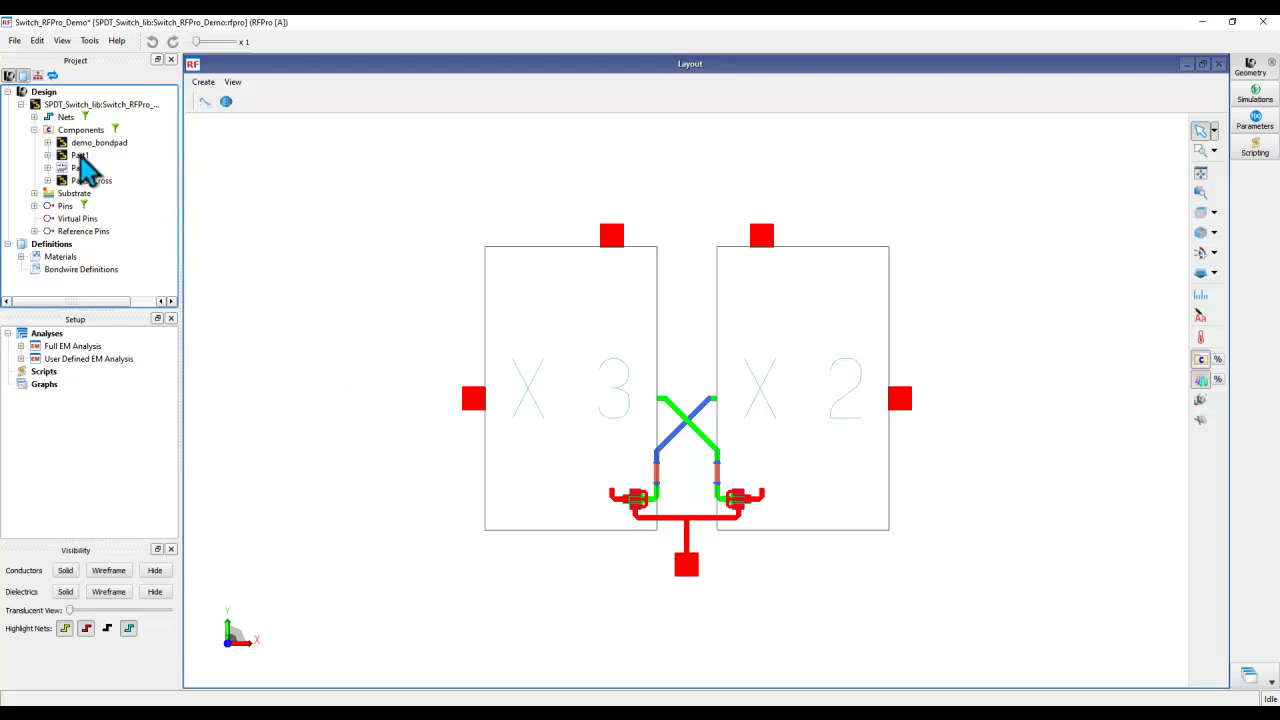
Change Part1's component role to Layout and confirm re-extracting its components
{"action": "right_click", "coordinate": [78, 156]}
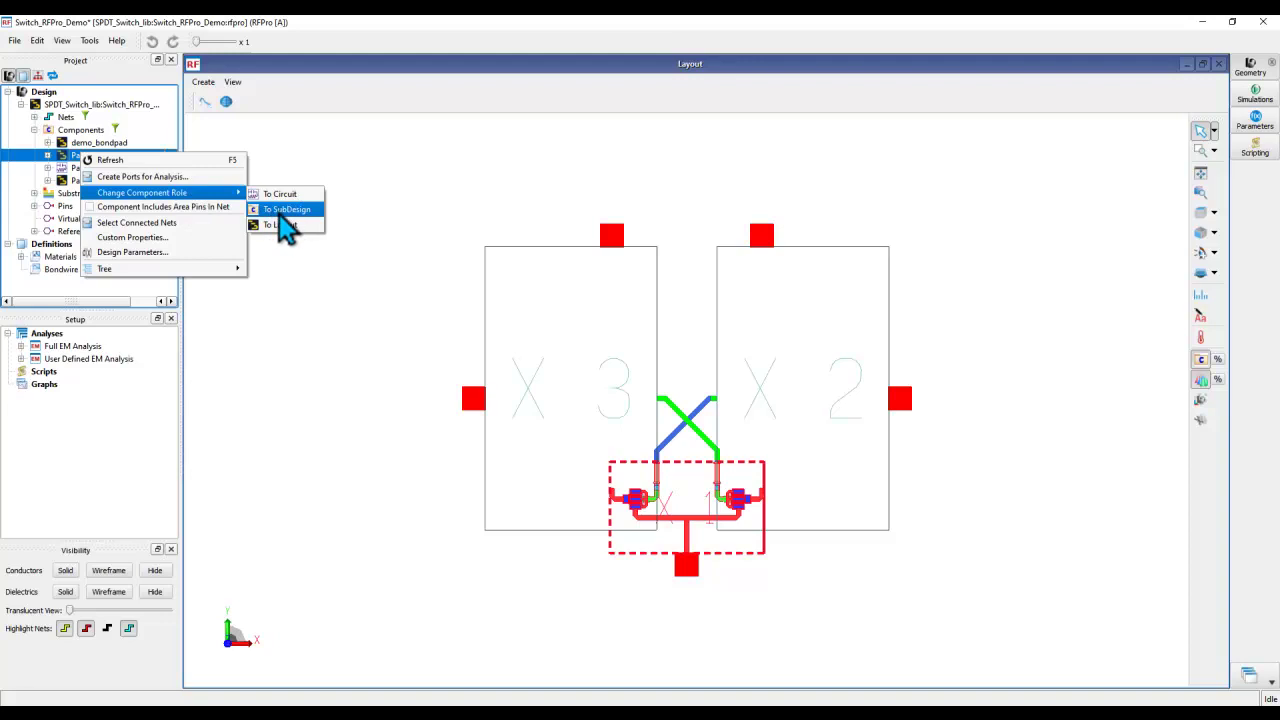
{"action": "left_click", "coordinate": [281, 212]}
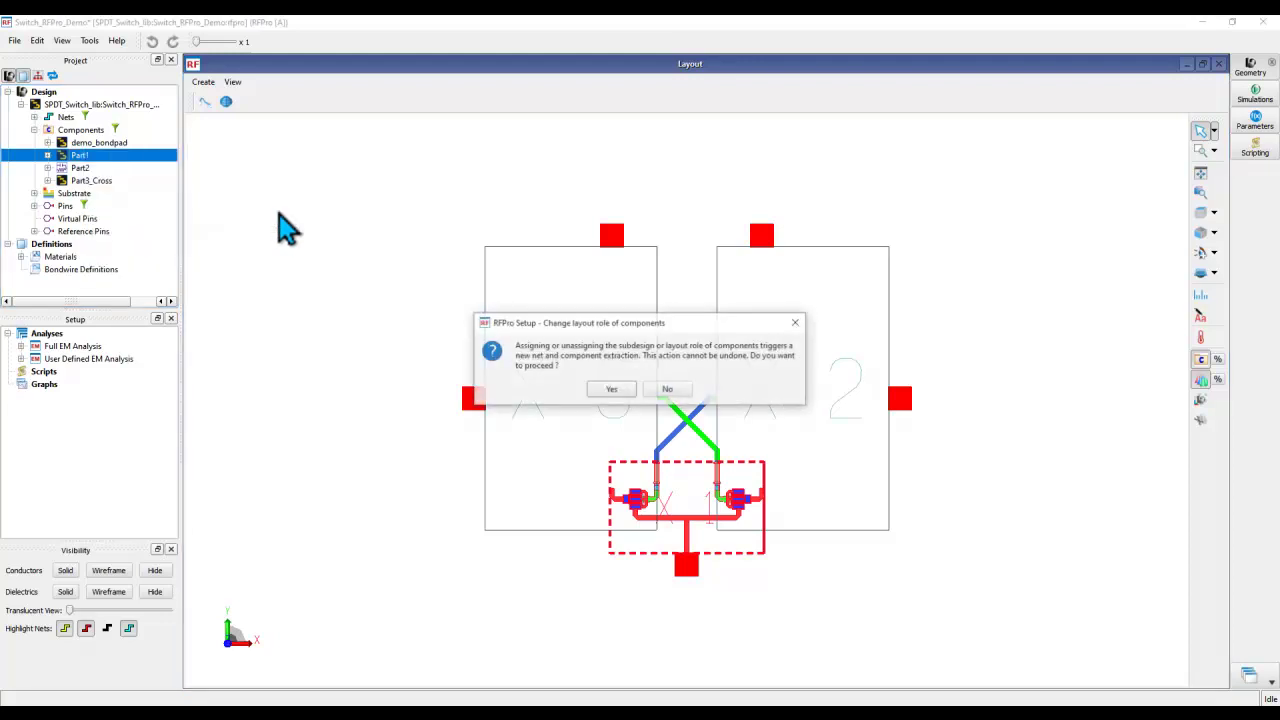
{"action": "left_click", "coordinate": [611, 390]}
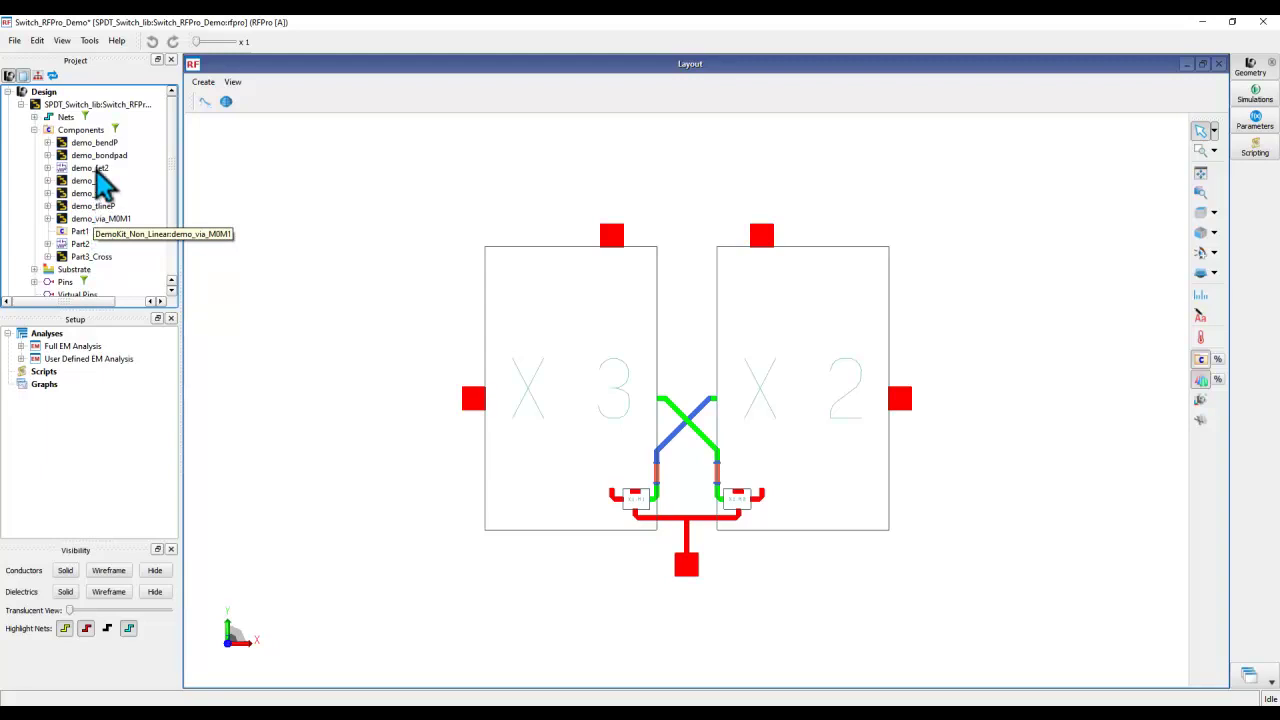
Add demo_fet2 and Part2 to the Full EM Analysis Component Models
{"action": "left_click", "coordinate": [96, 170]}
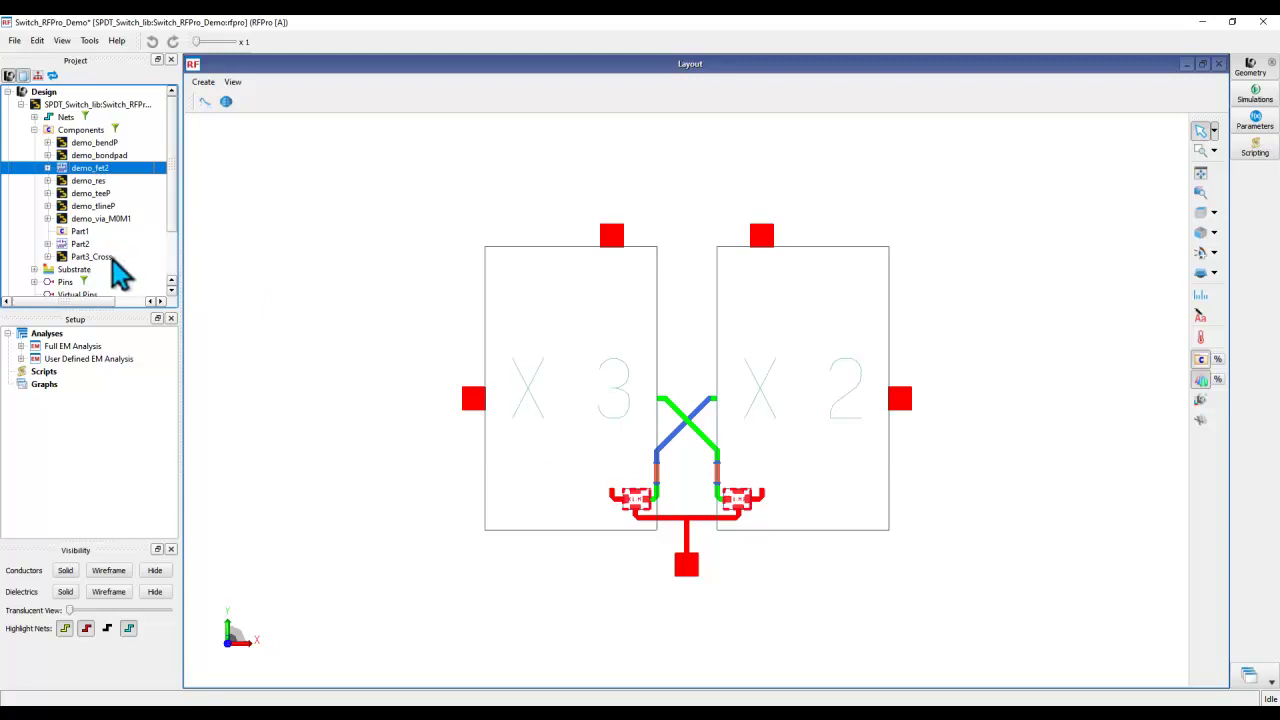
{"action": "left_click", "coordinate": [20, 346]}
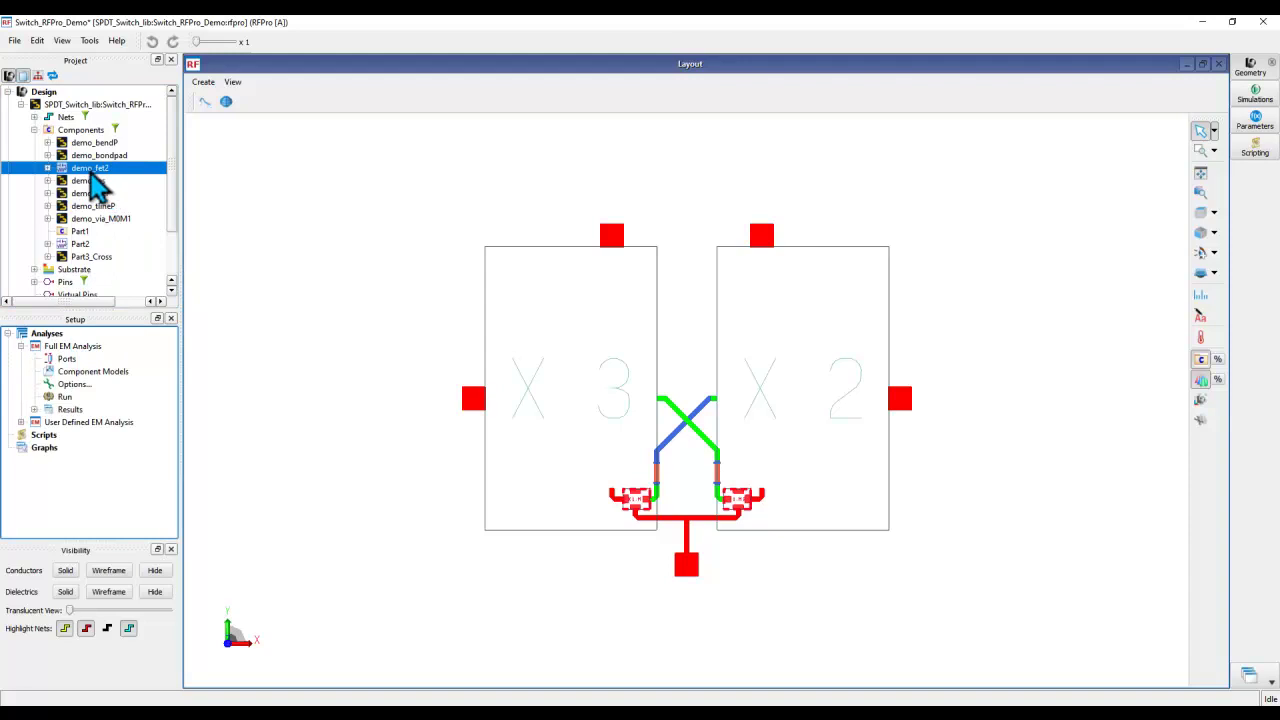
{"action": "left_click_drag", "start_coordinate": [95, 172], "coordinate": [90, 371]}
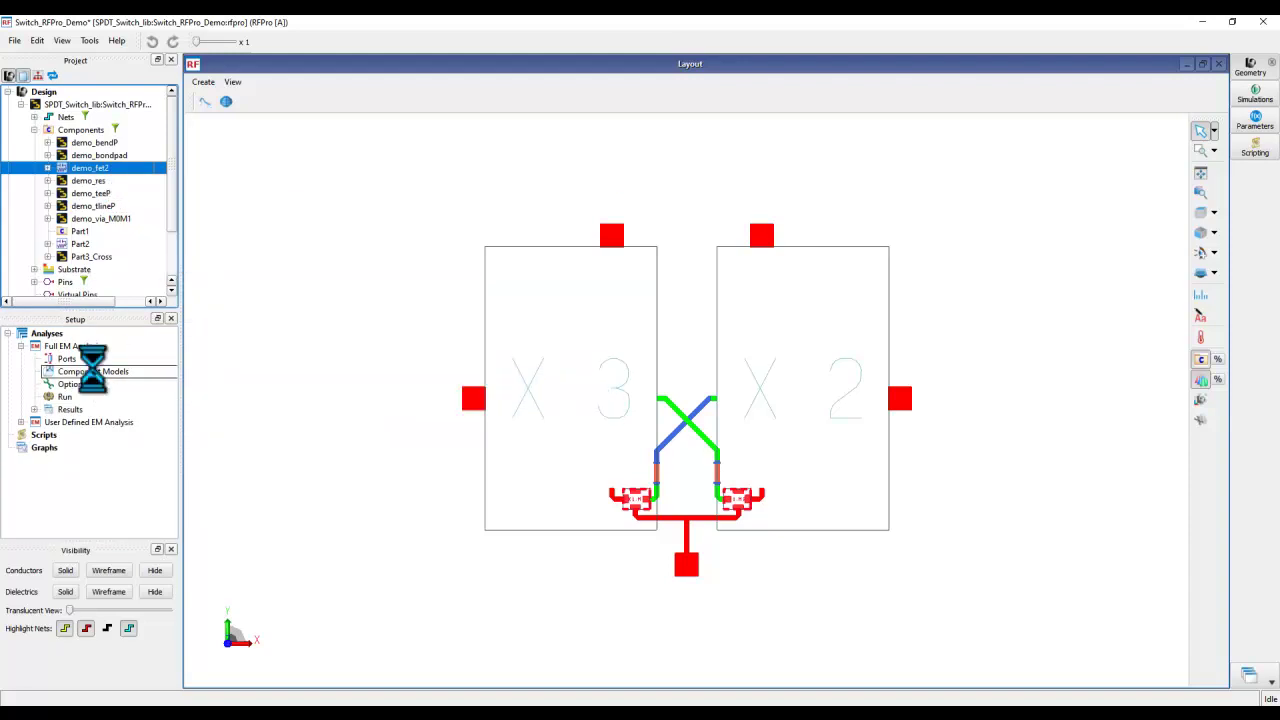
{"action": "left_click", "coordinate": [81, 246]}
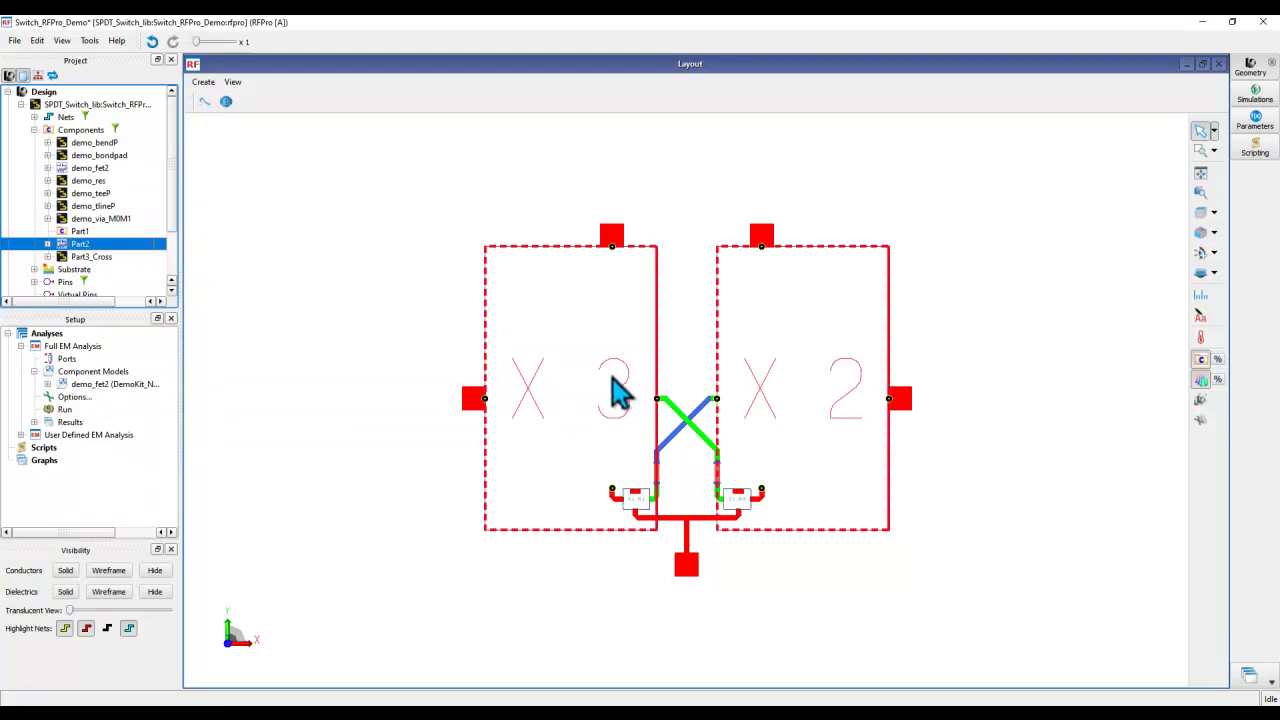
{"action": "mouse_move", "coordinate": [470, 402]}
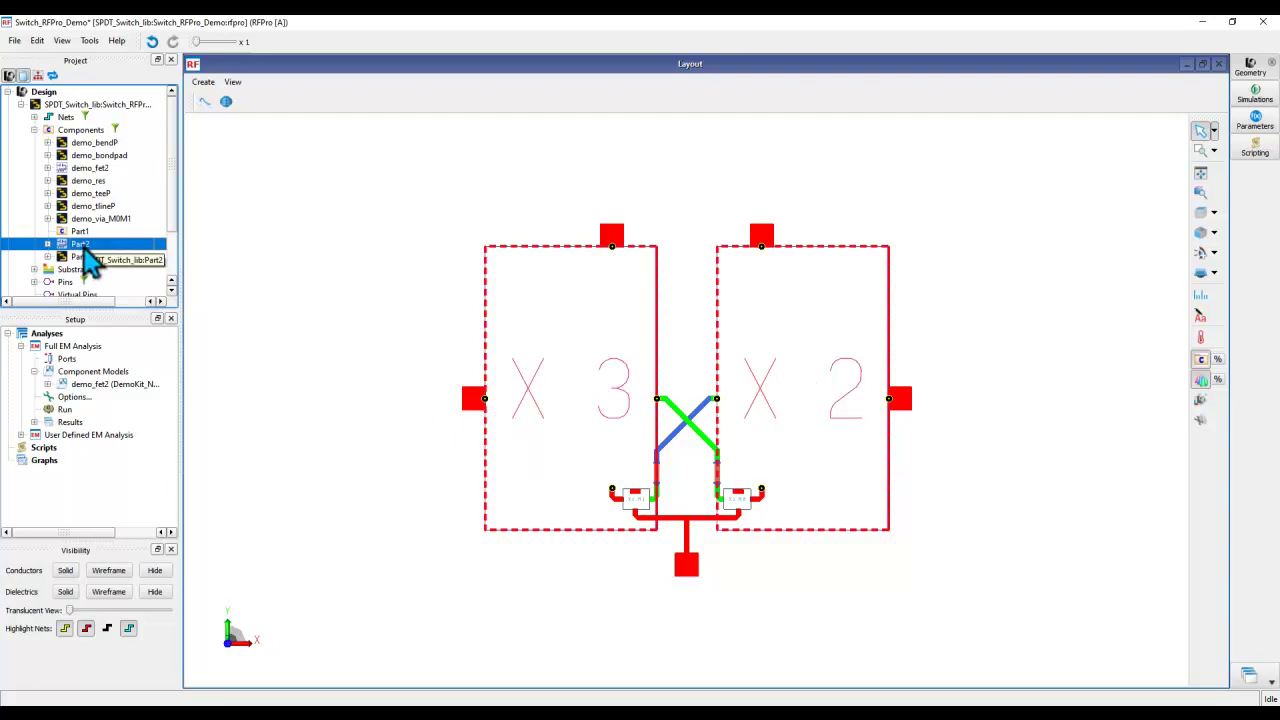
{"action": "left_click_drag", "start_coordinate": [88, 258], "coordinate": [108, 371]}
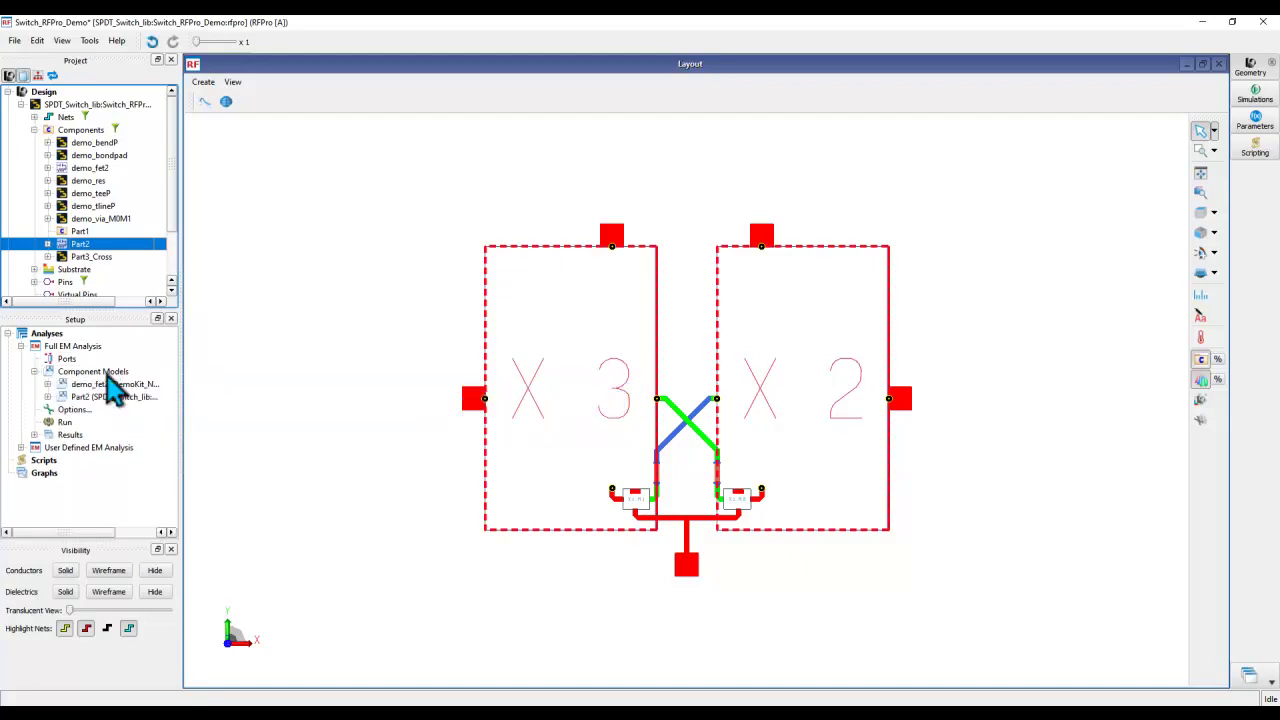
Add all design pins as Full EM Analysis ports, then collapse the Ports and Component Models lists
{"action": "left_click", "coordinate": [62, 284]}
{"action": "left_click_drag", "start_coordinate": [63, 283], "coordinate": [70, 364]}
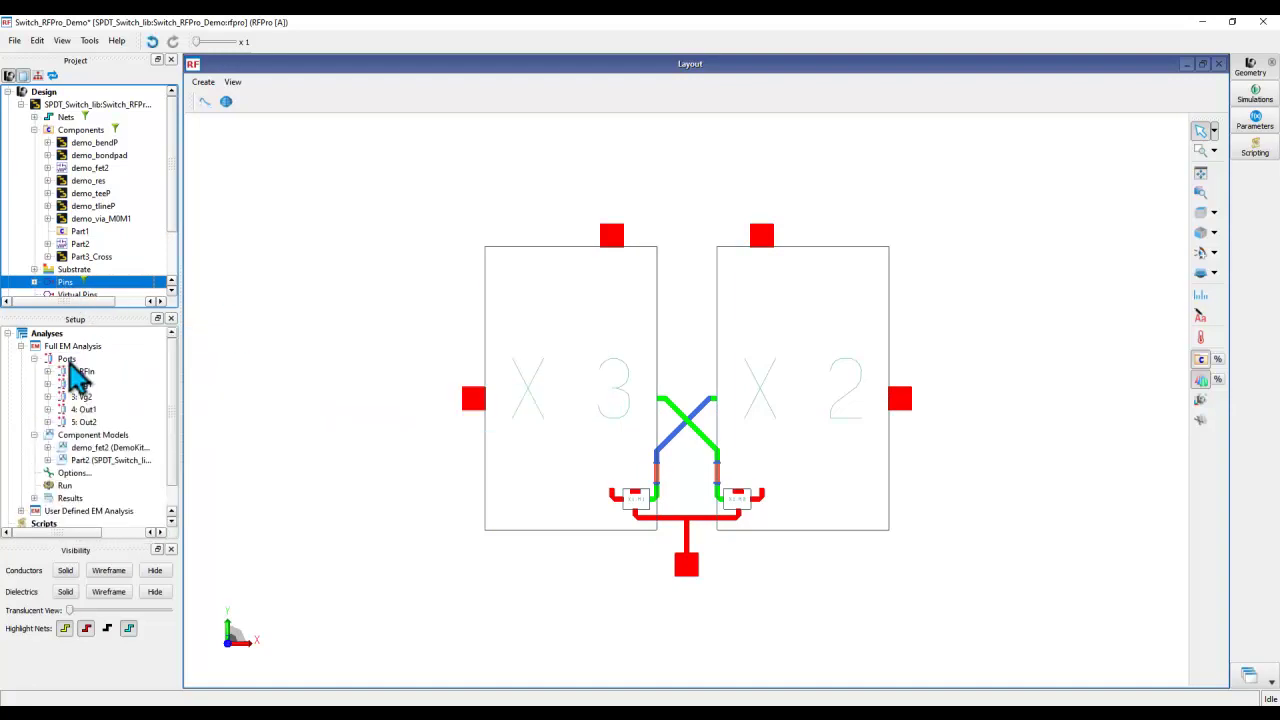
{"action": "left_click", "coordinate": [34, 359]}
{"action": "left_click", "coordinate": [34, 371]}
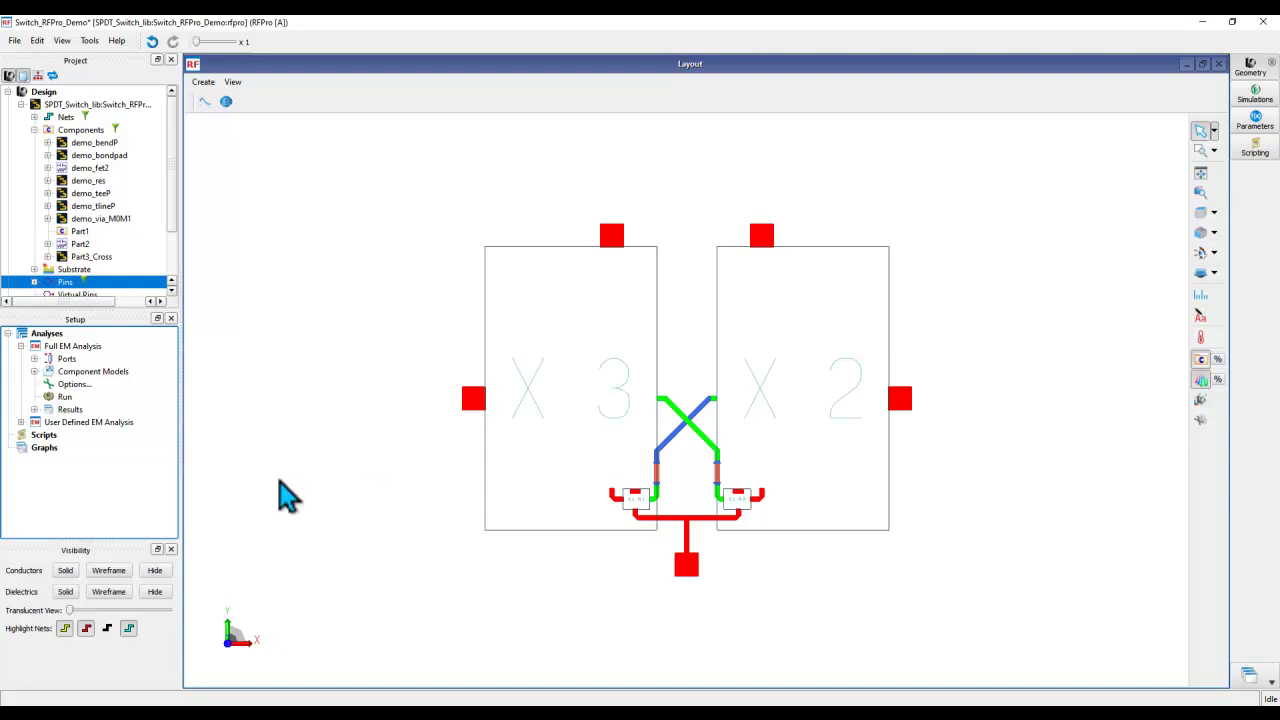
Generate the sub-circuit schematic as a view in the existing cell, accepting the missing-model warning
{"action": "left_click", "coordinate": [34, 410]}
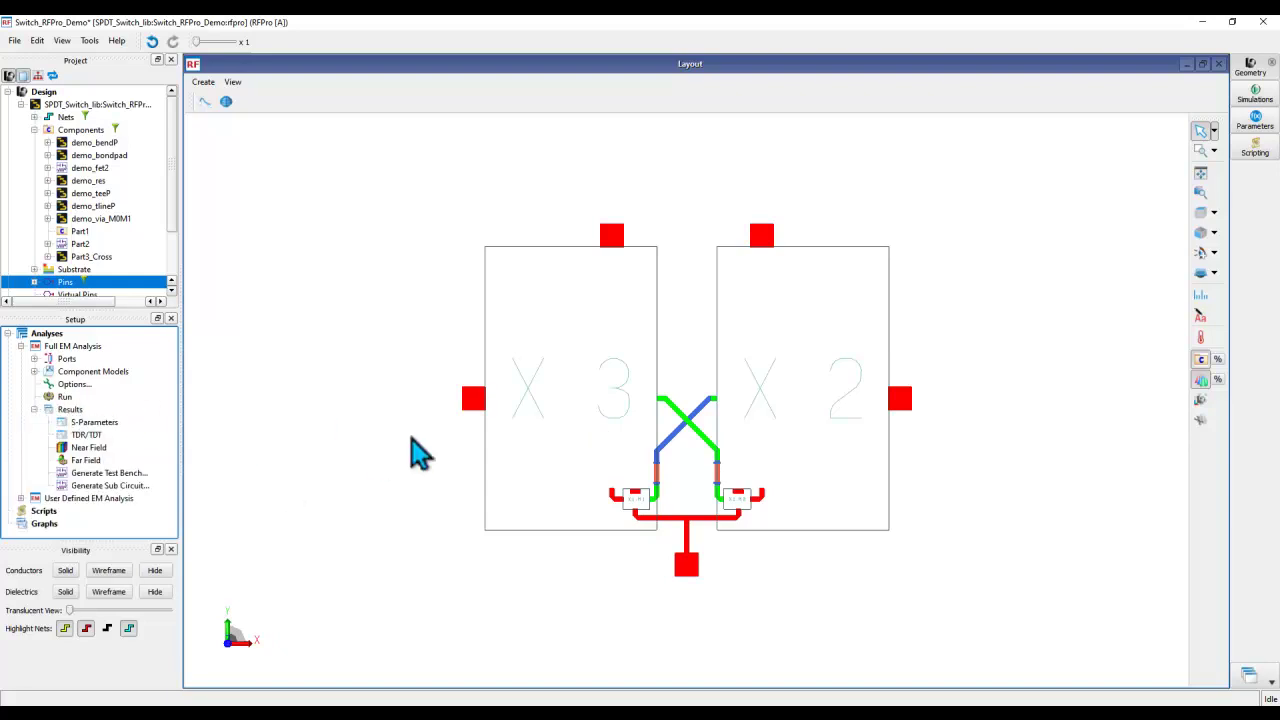
{"action": "double_click", "coordinate": [128, 488]}
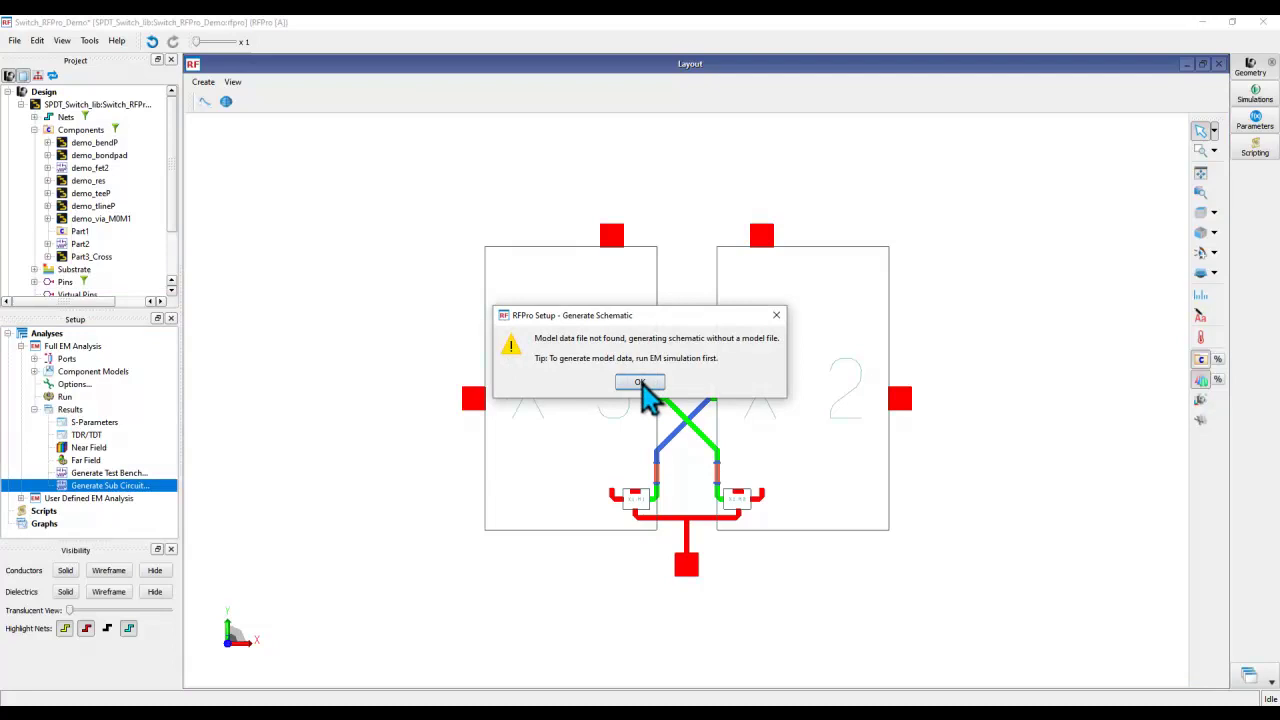
{"action": "left_click", "coordinate": [645, 390]}
{"action": "left_click", "coordinate": [585, 389]}
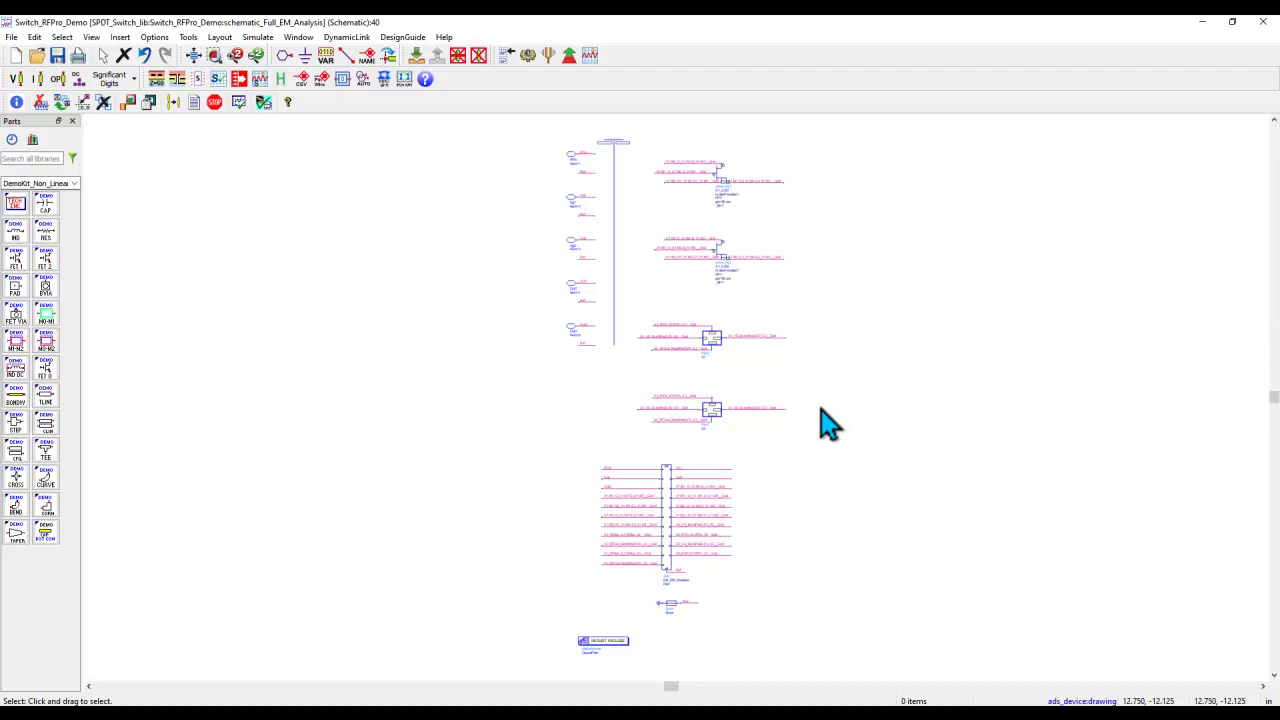
{"action": "left_click", "coordinate": [672, 515]}
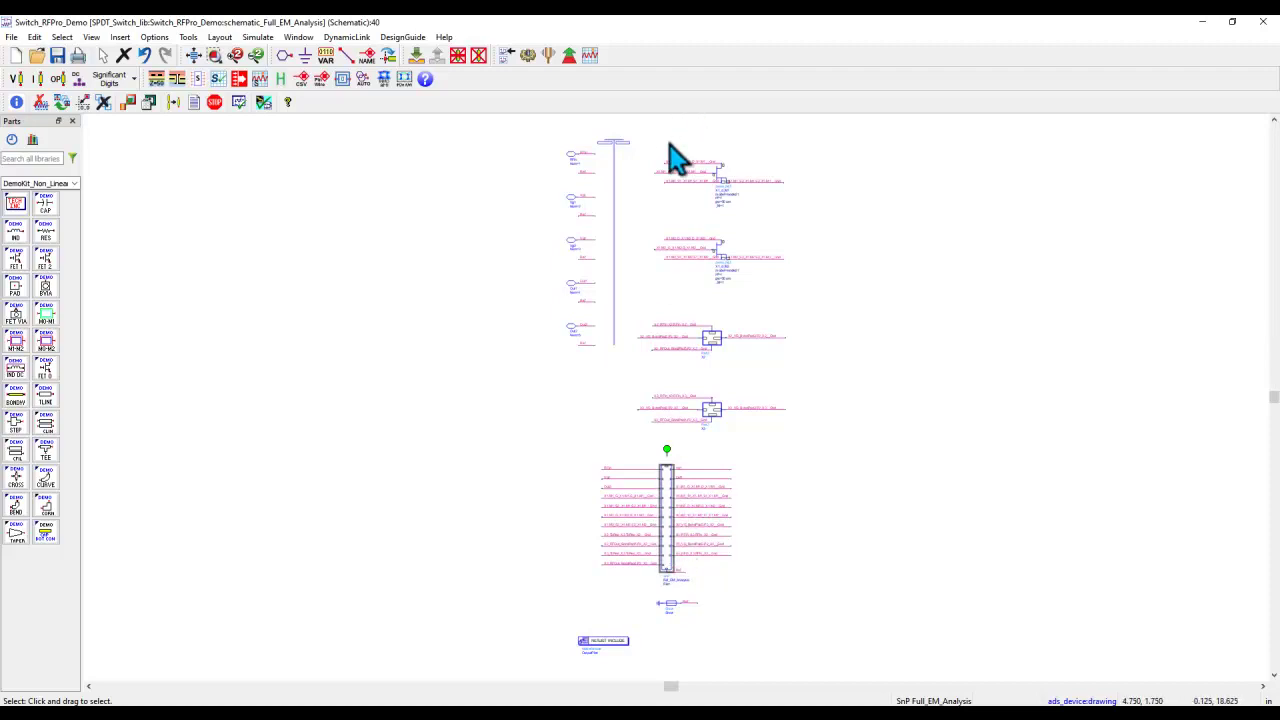
{"action": "left_click_drag", "start_coordinate": [669, 140], "coordinate": [776, 296]}
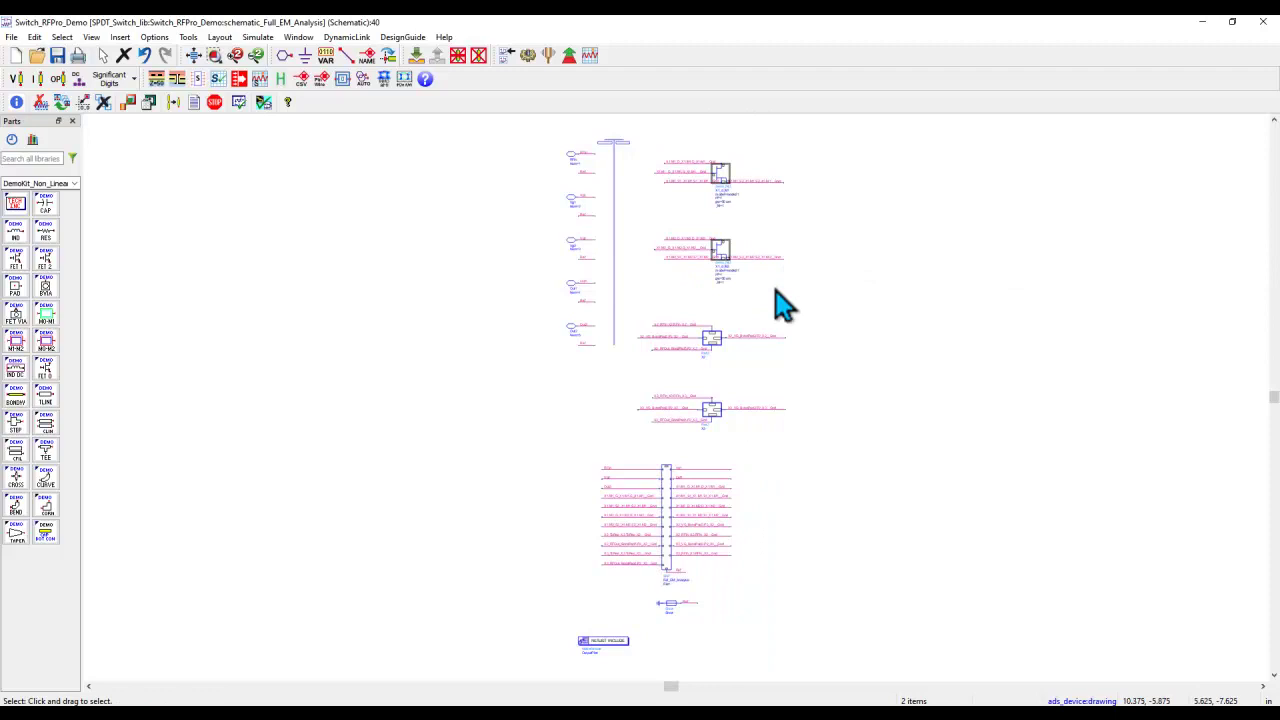
{"action": "left_click", "coordinate": [723, 358]}
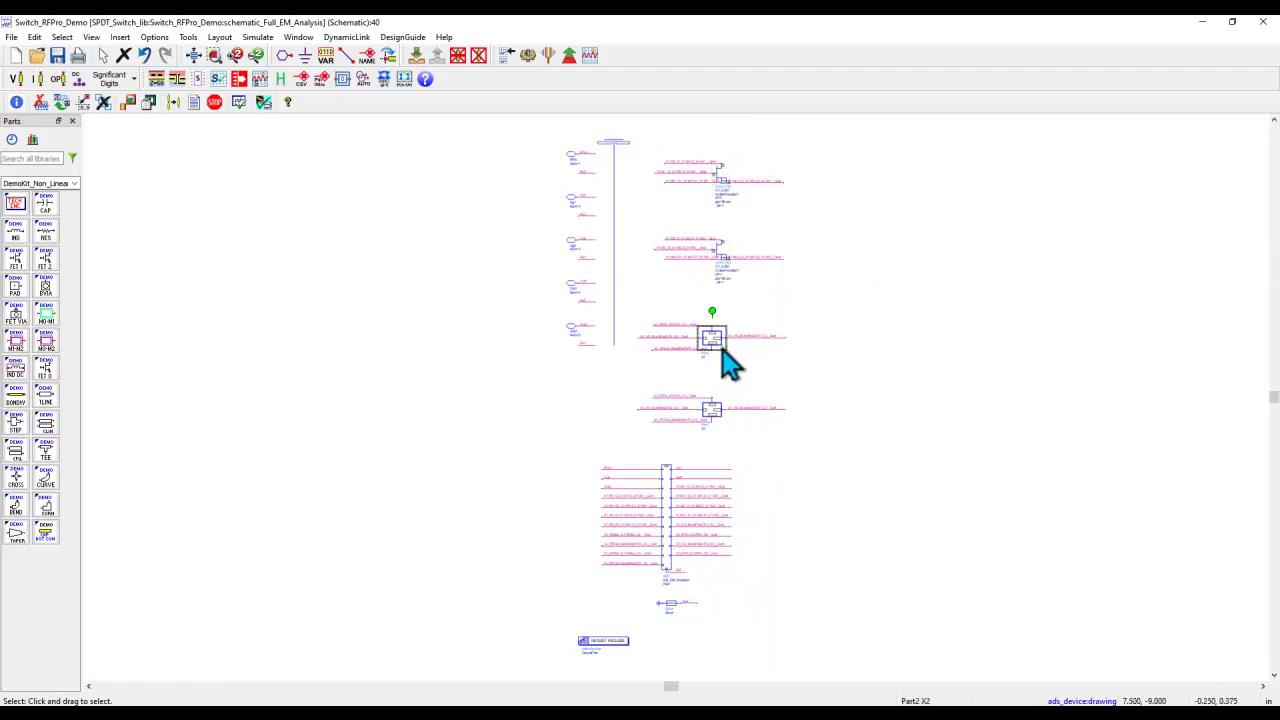
{"action": "scroll", "coordinate": [726, 362], "scroll_direction": "up", "scroll_amount": 6}
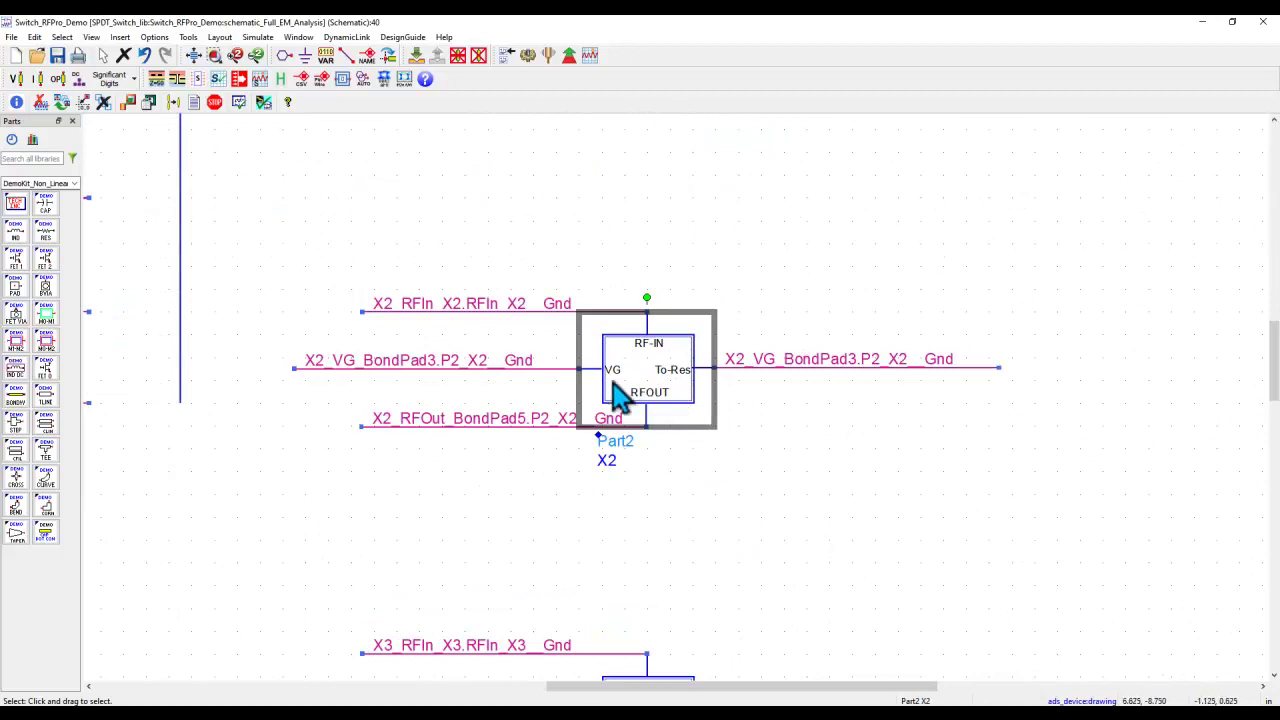
{"action": "left_click", "coordinate": [412, 55]}
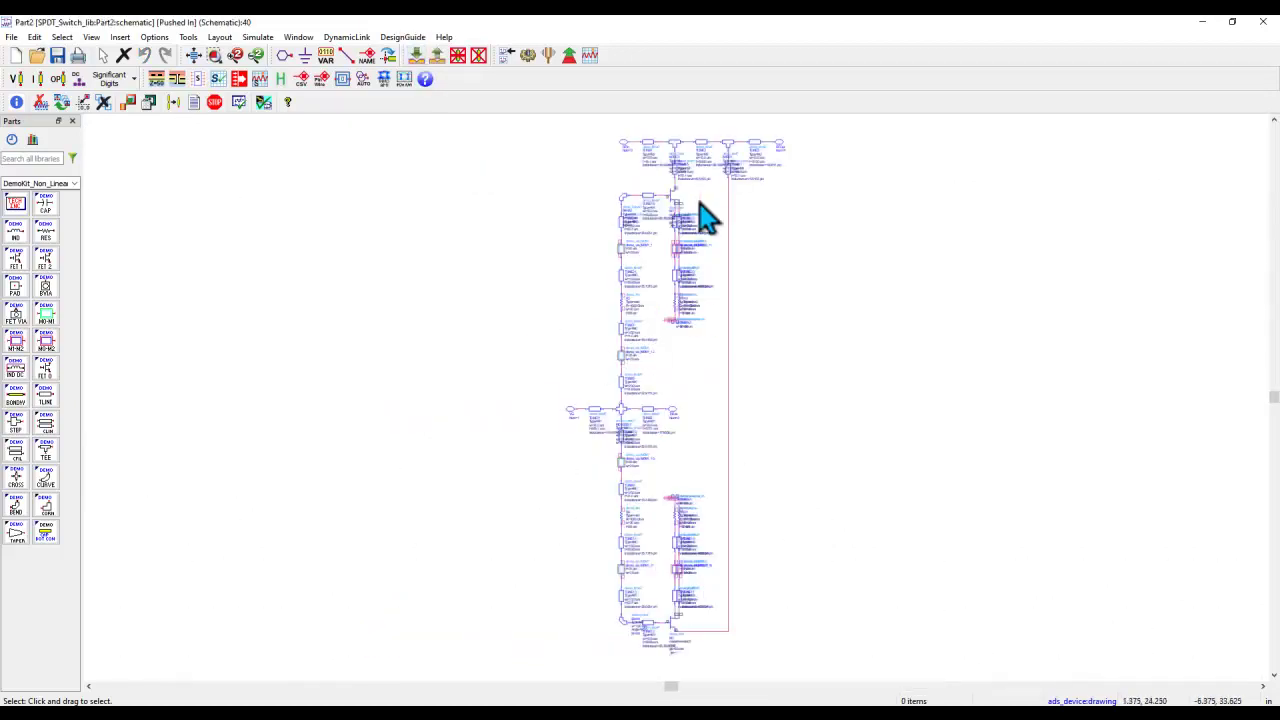
{"action": "left_click", "coordinate": [438, 56]}
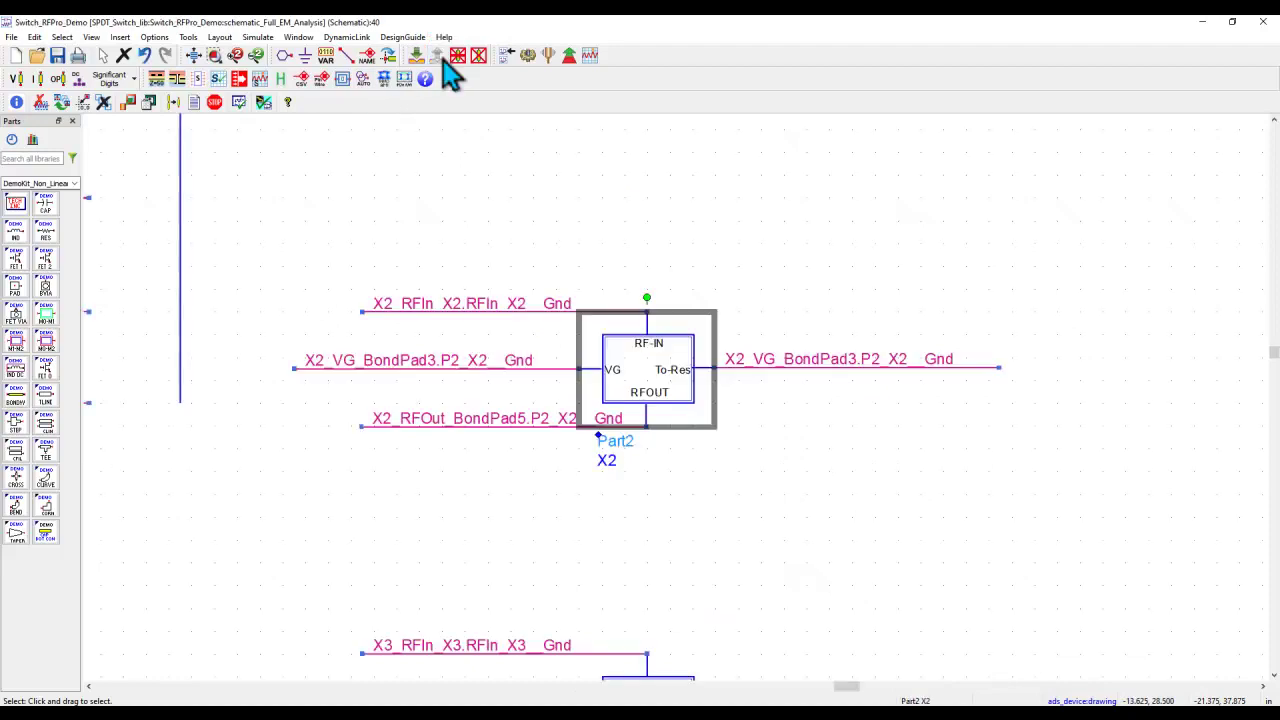
{"action": "left_click", "coordinate": [194, 55]}
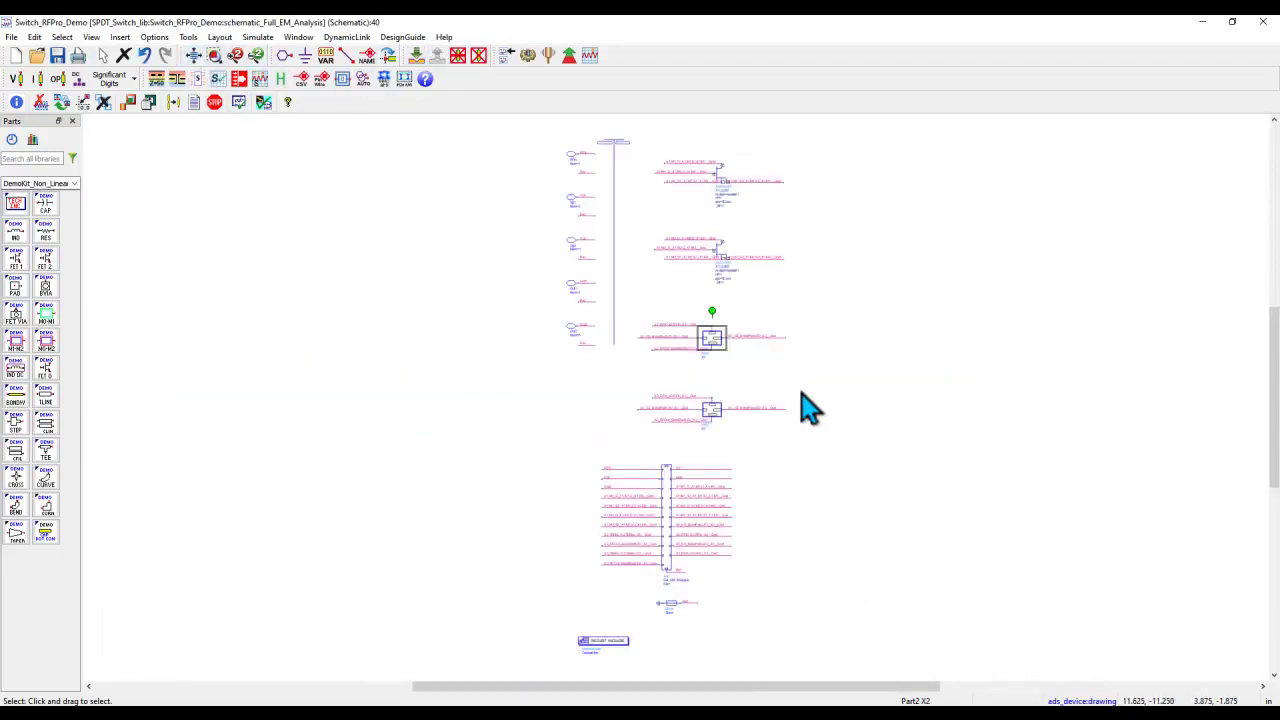
{"action": "left_click", "coordinate": [858, 425]}
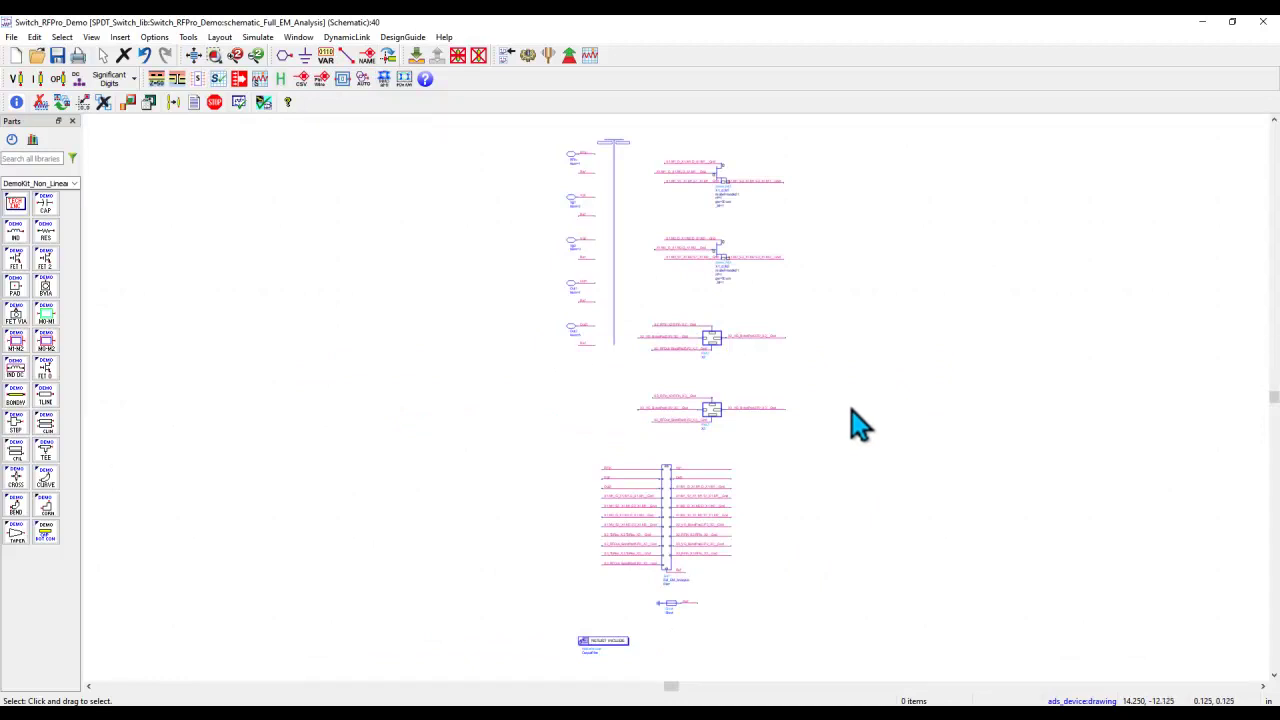
Close the generated schematic and delete demo_fet2 and Part2 from Component Models
{"action": "left_click", "coordinate": [1262, 22]}
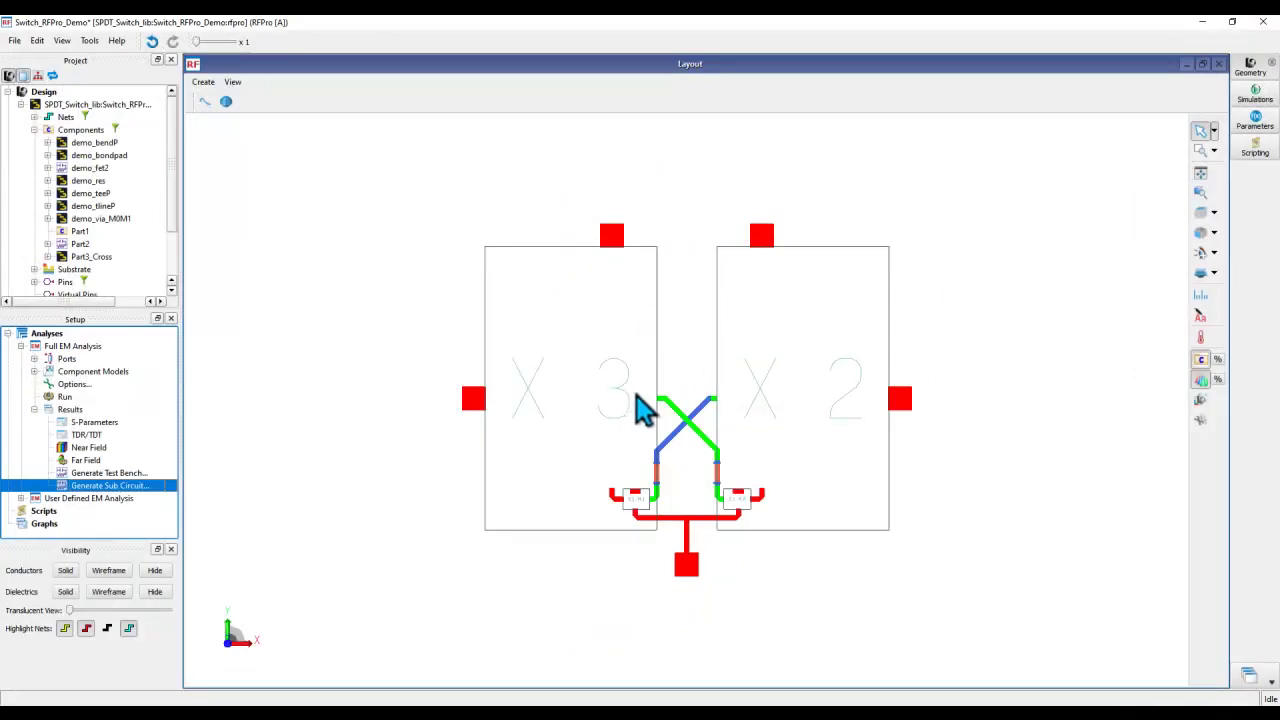
{"action": "left_click", "coordinate": [34, 371]}
{"action": "left_click", "coordinate": [95, 384]}
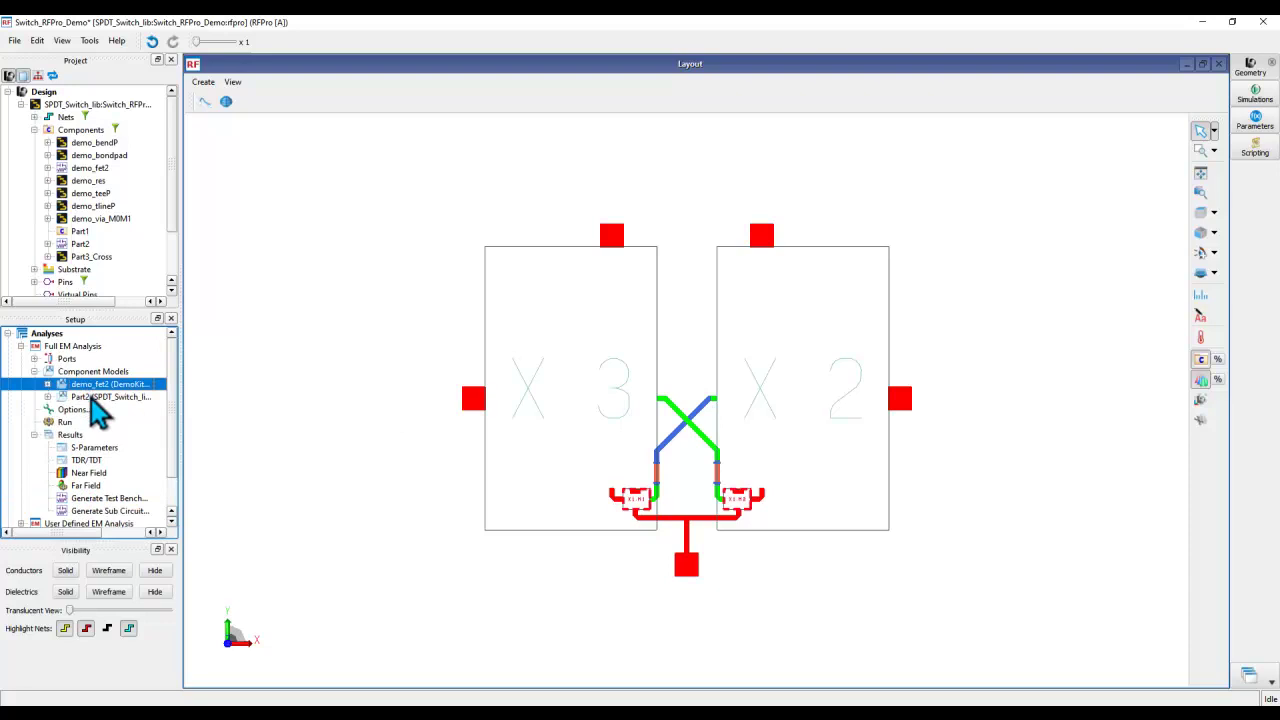
{"action": "left_click", "coordinate": [88, 397], "text": "shift"}
{"action": "right_click", "coordinate": [90, 397]}
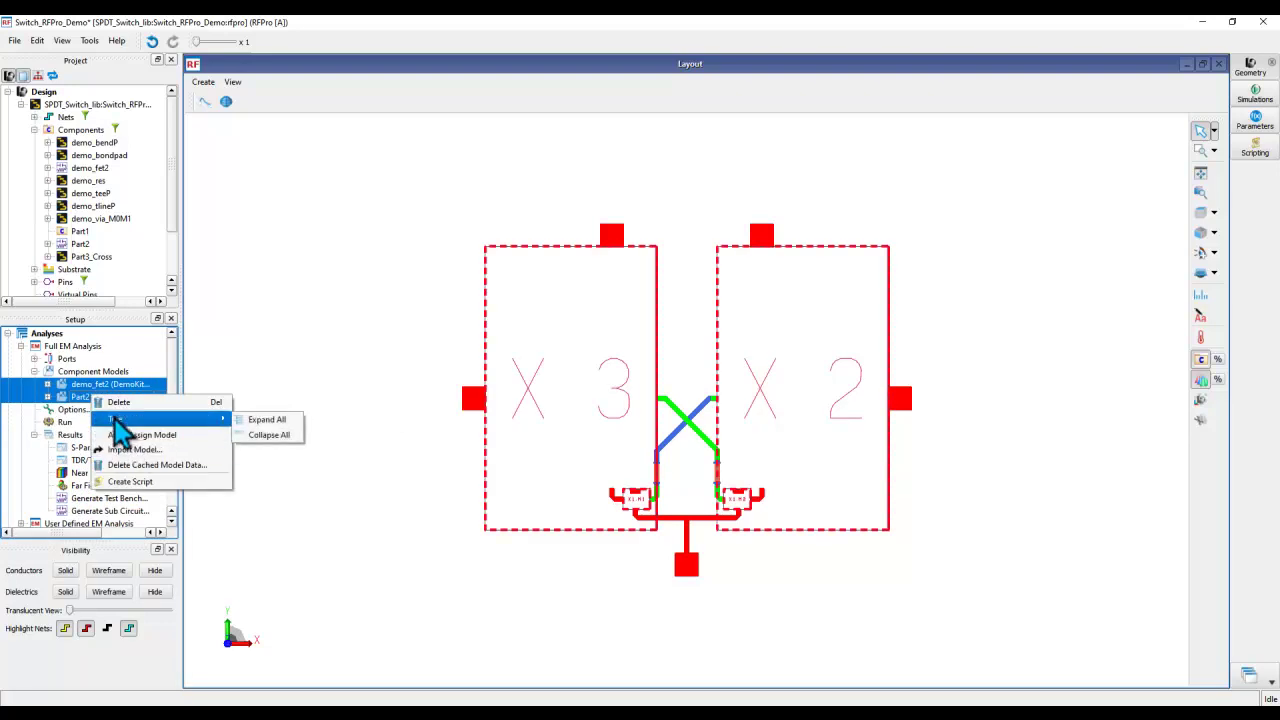
{"action": "left_click", "coordinate": [122, 403]}
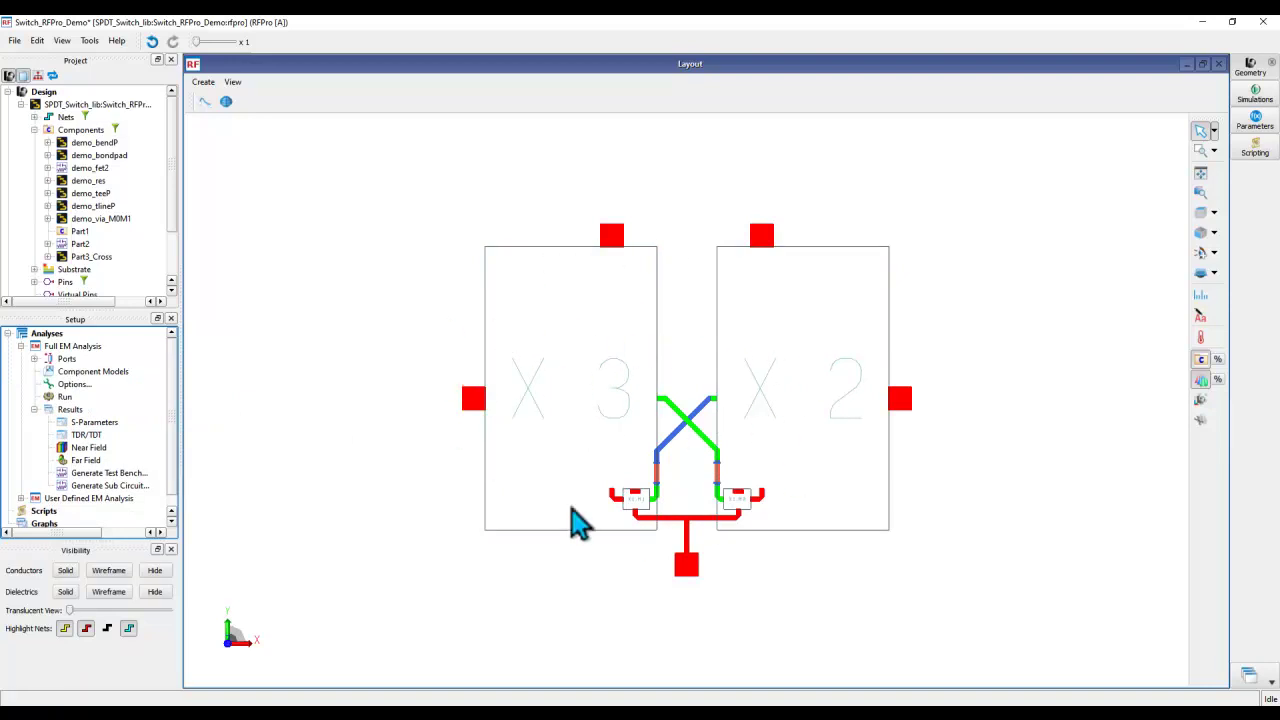
Change Part2's component role to SubDesign and confirm flattening it into the layout
{"action": "left_click", "coordinate": [78, 246]}
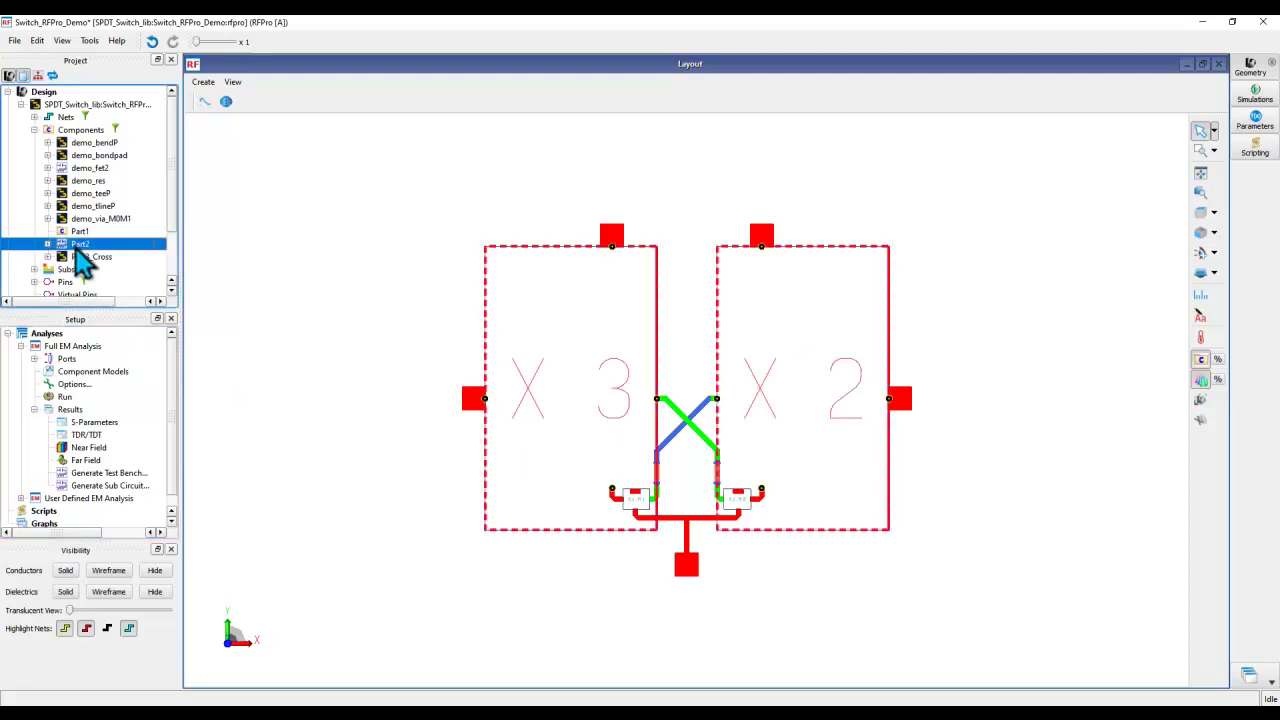
{"action": "right_click", "coordinate": [78, 249]}
{"action": "mouse_move", "coordinate": [200, 332]}
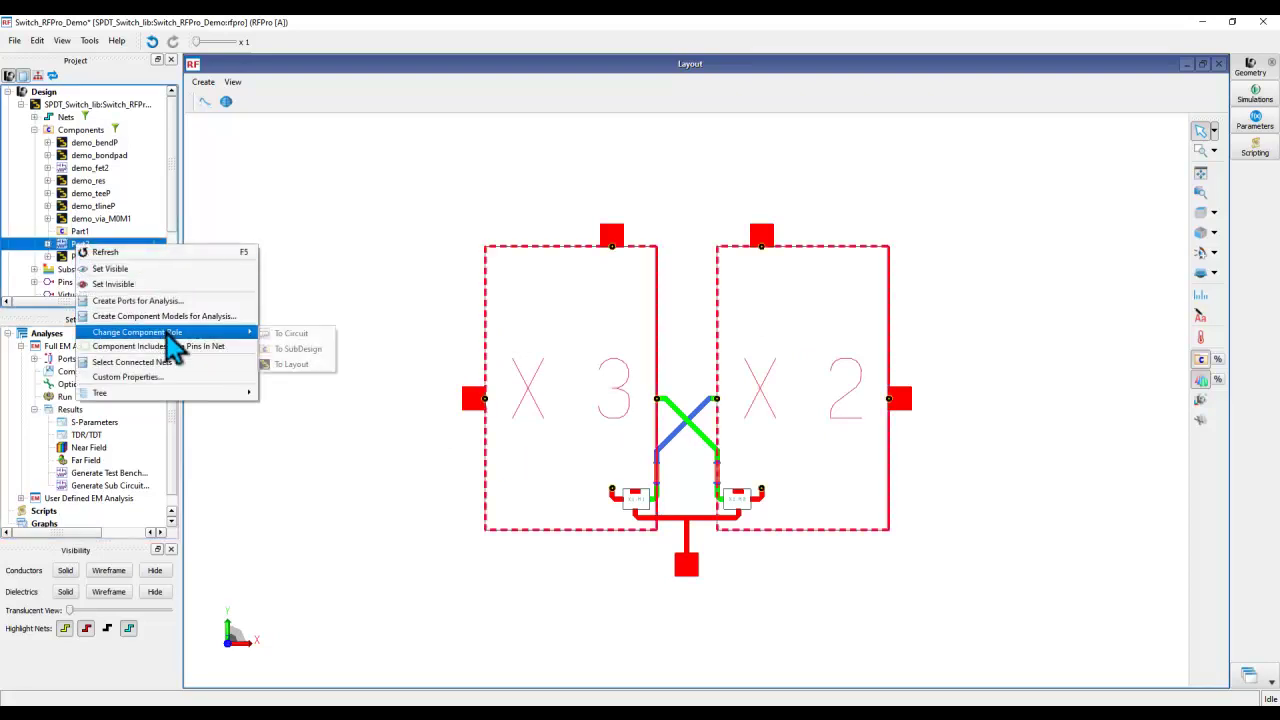
{"action": "left_click", "coordinate": [296, 350]}
{"action": "left_click", "coordinate": [598, 388]}
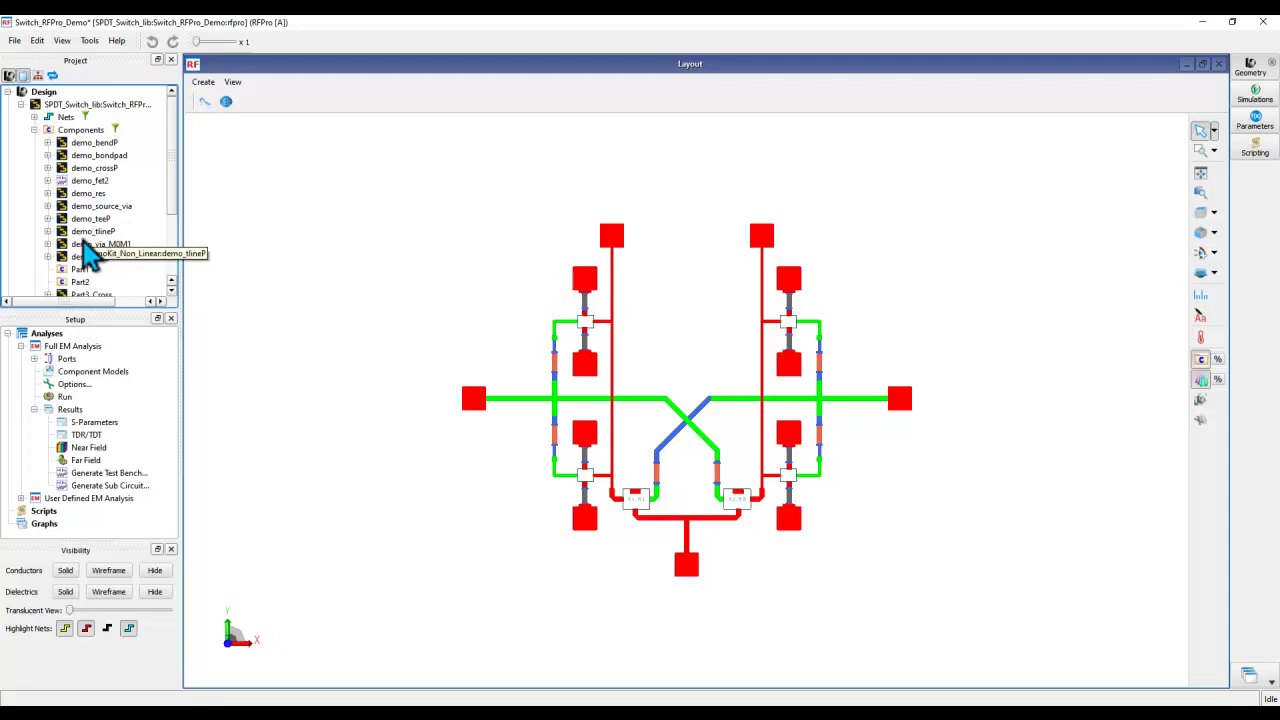
Show the Components page of the RFPro setup Options
{"action": "left_click", "coordinate": [89, 40]}
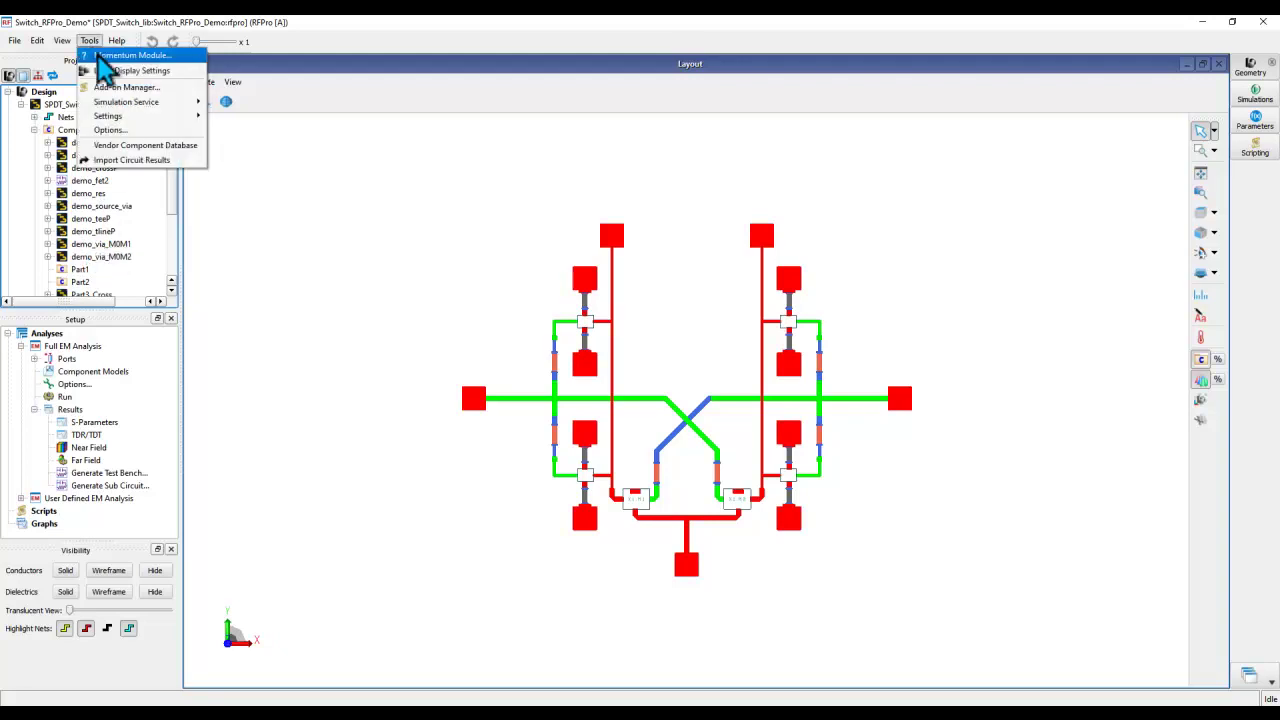
{"action": "left_click", "coordinate": [112, 132]}
{"action": "left_click", "coordinate": [620, 158]}
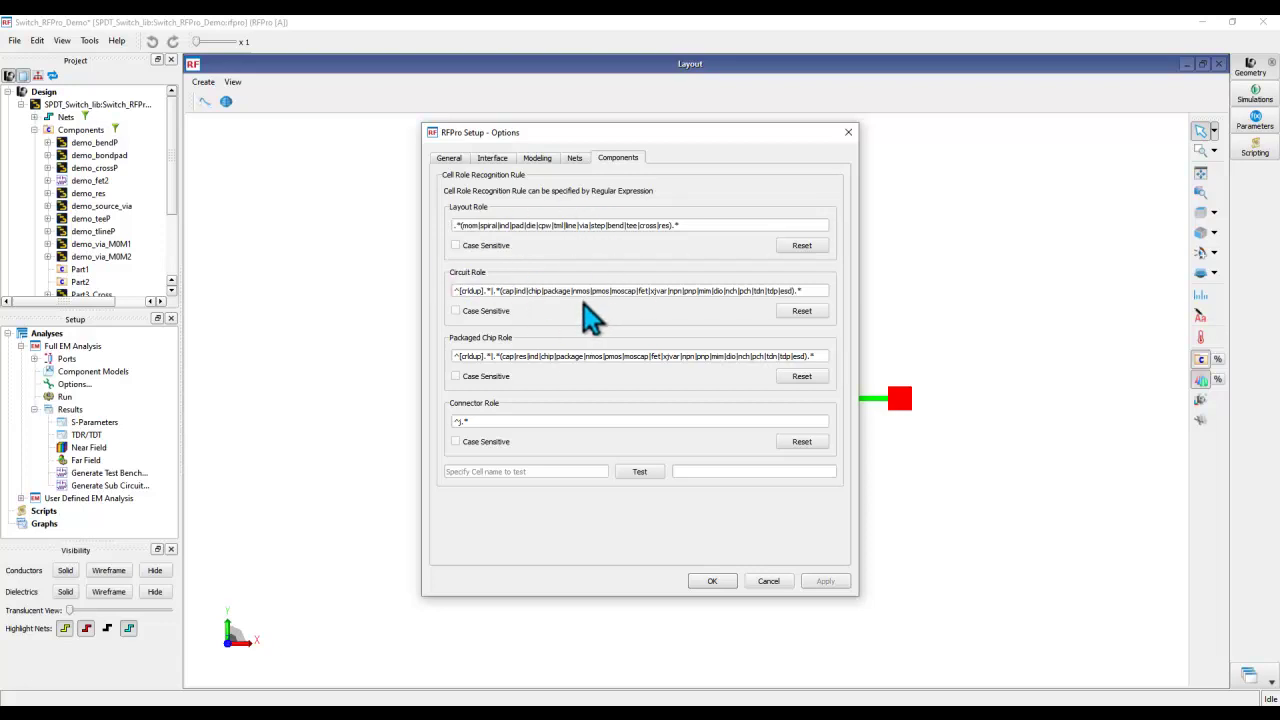
Cancel the Options dialog and add demo_fet2 as a Full EM Analysis component model
{"action": "left_click", "coordinate": [769, 581]}
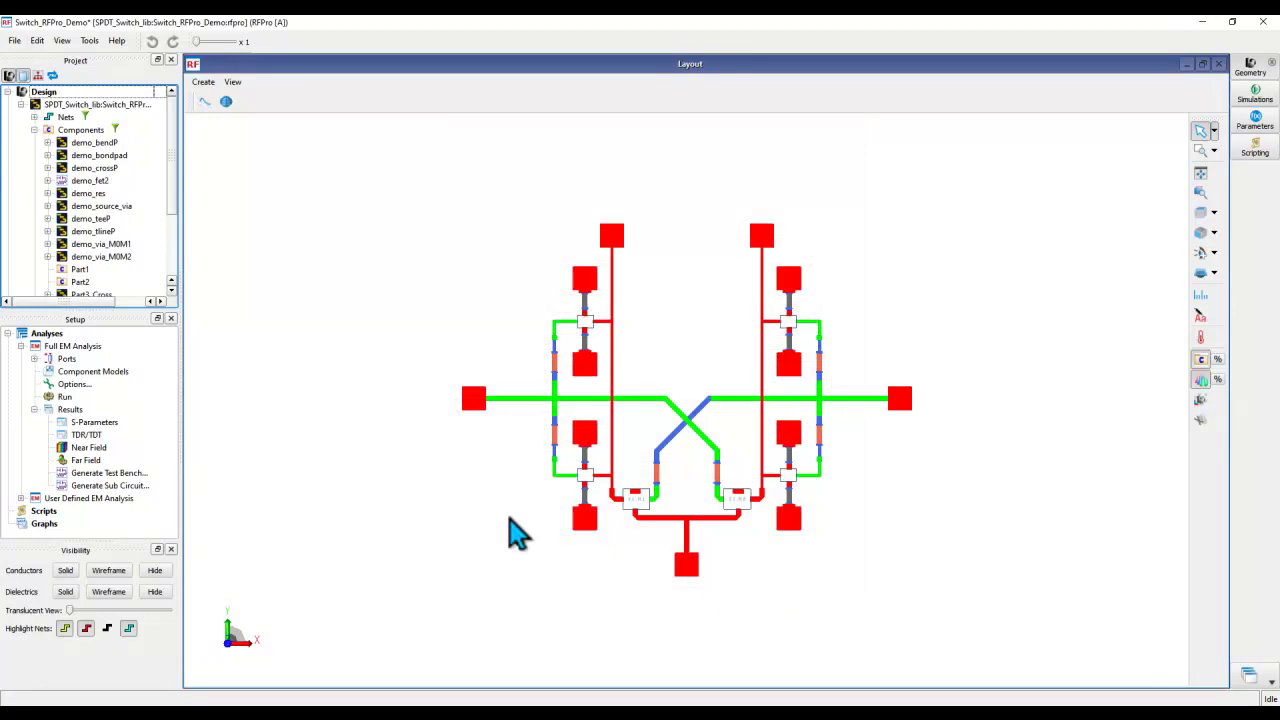
{"action": "left_click", "coordinate": [90, 183]}
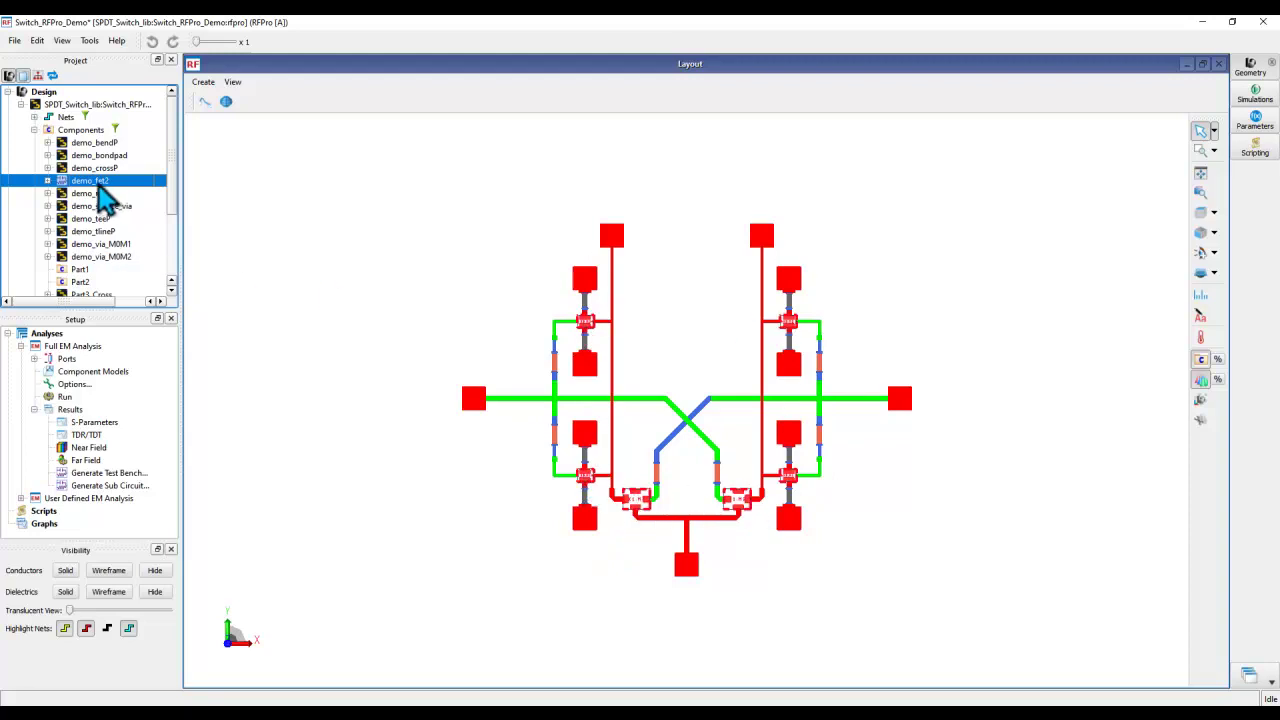
{"action": "left_click_drag", "start_coordinate": [97, 188], "coordinate": [104, 373]}
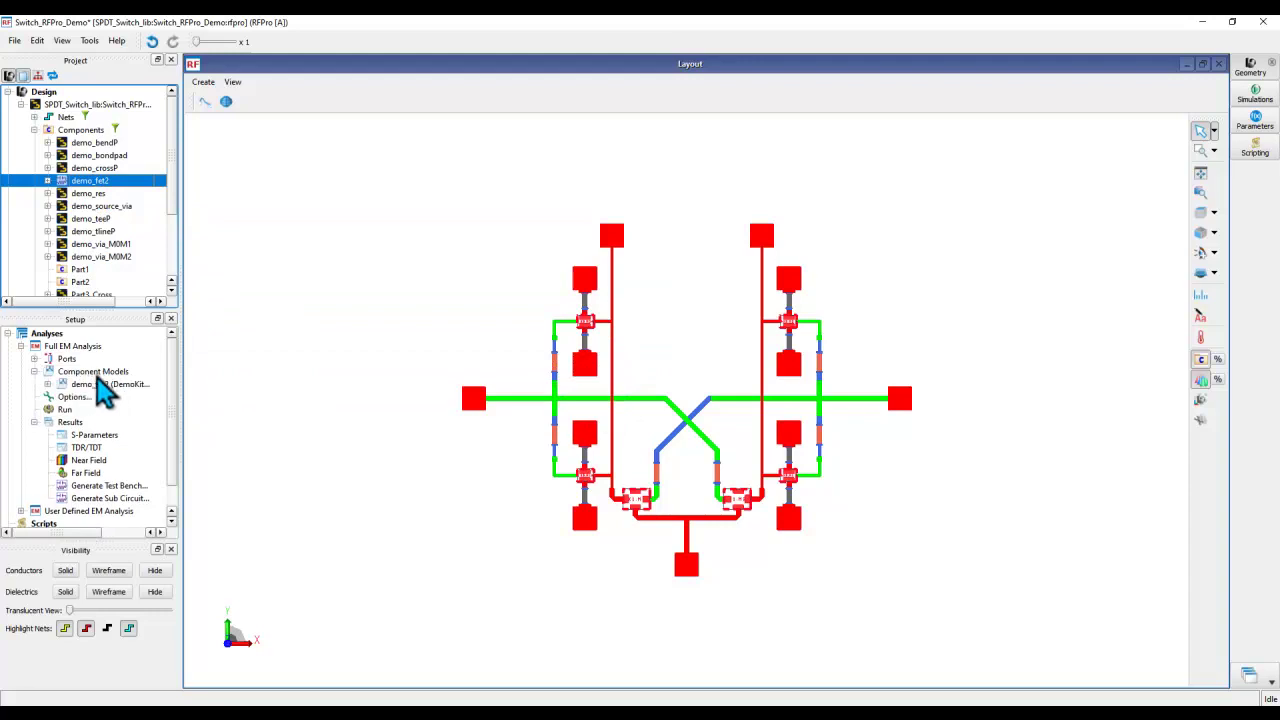
Regenerate the sub-circuit schematic in the existing cell, accepting the missing-model warning
{"action": "double_click", "coordinate": [110, 498]}
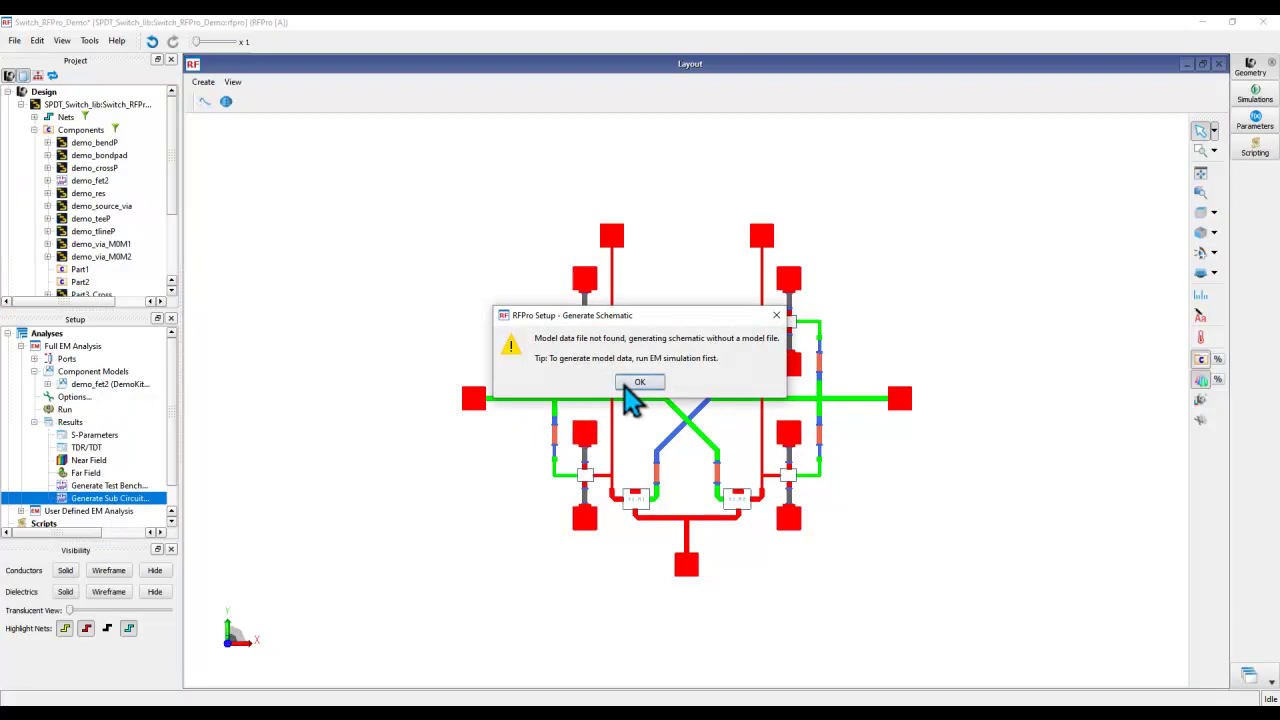
{"action": "left_click", "coordinate": [634, 382]}
{"action": "left_click", "coordinate": [569, 392]}
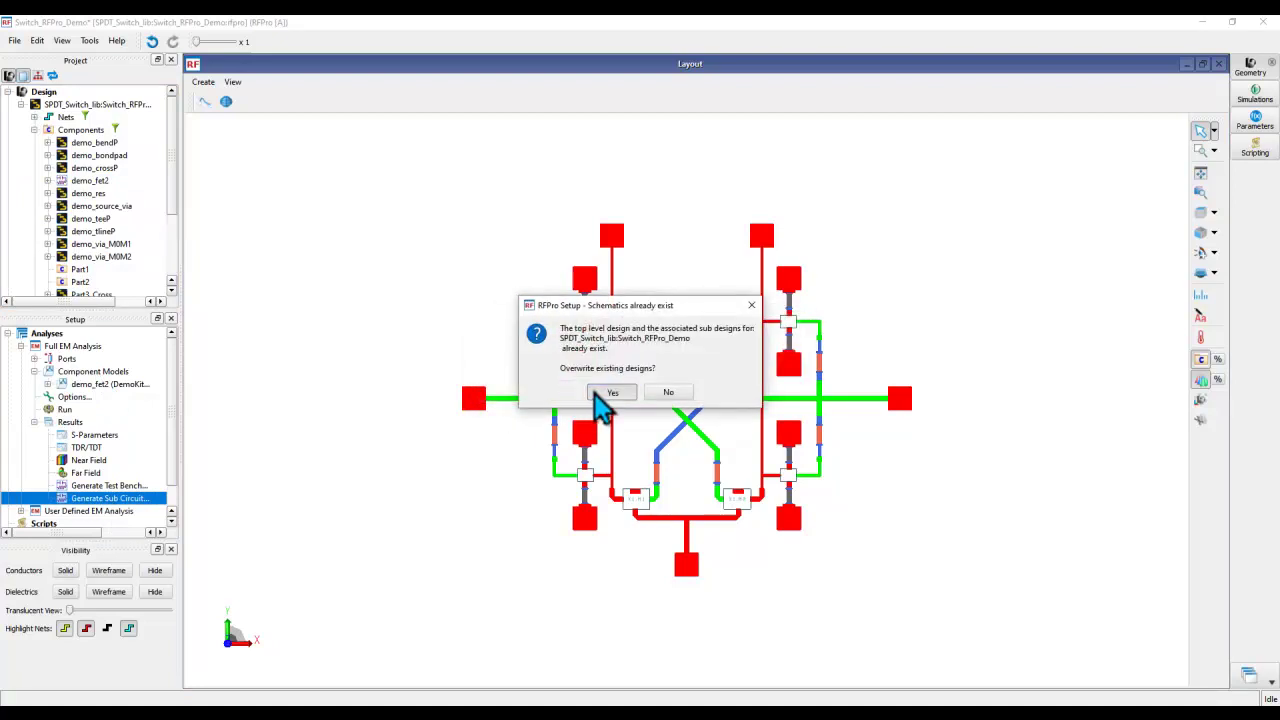
Overwrite the existing designs, check the kept FET instances and the Full_EM_Analysis SnP block, then close the schematic
{"action": "left_click", "coordinate": [600, 391]}
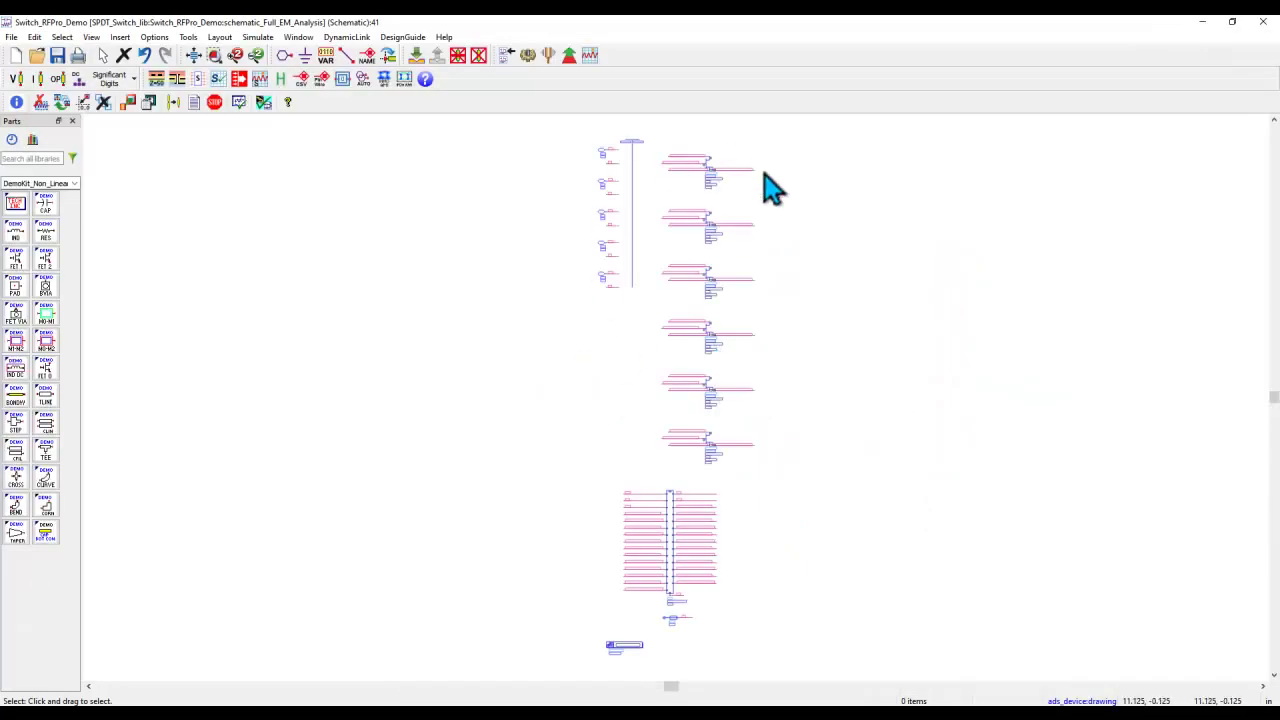
{"action": "left_click_drag", "start_coordinate": [773, 464], "coordinate": [677, 148]}
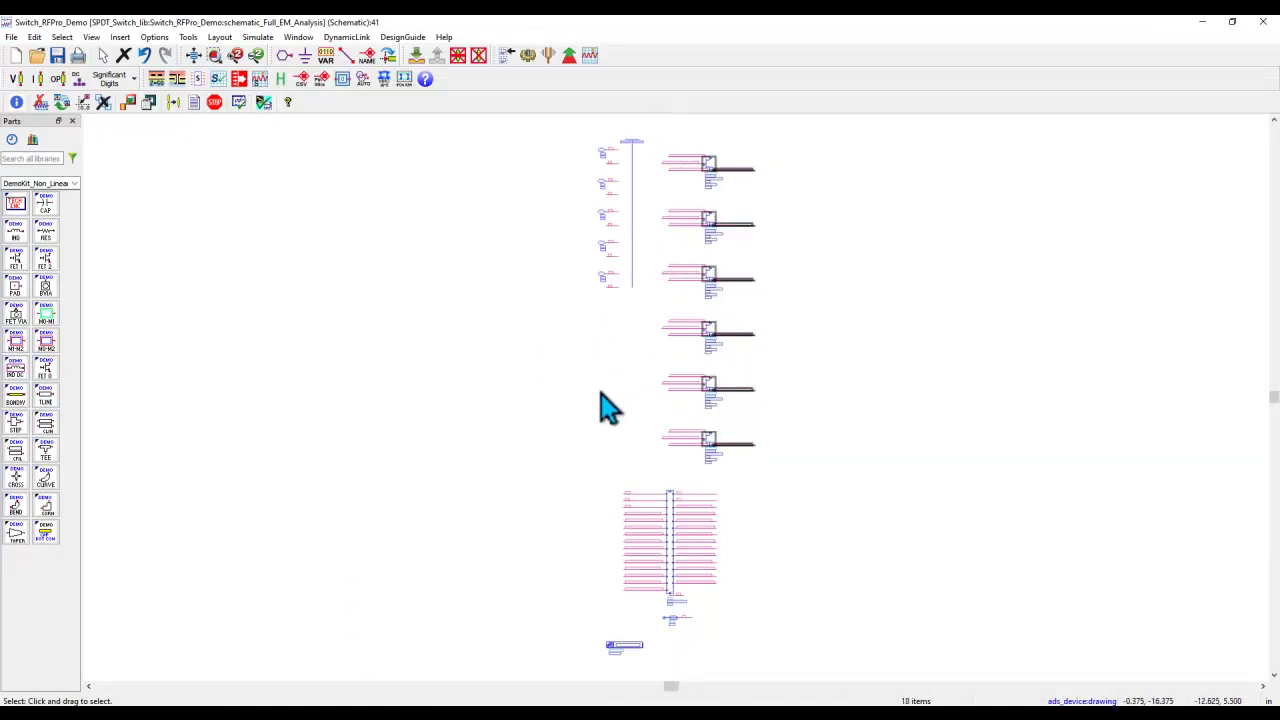
{"action": "left_click", "coordinate": [673, 562]}
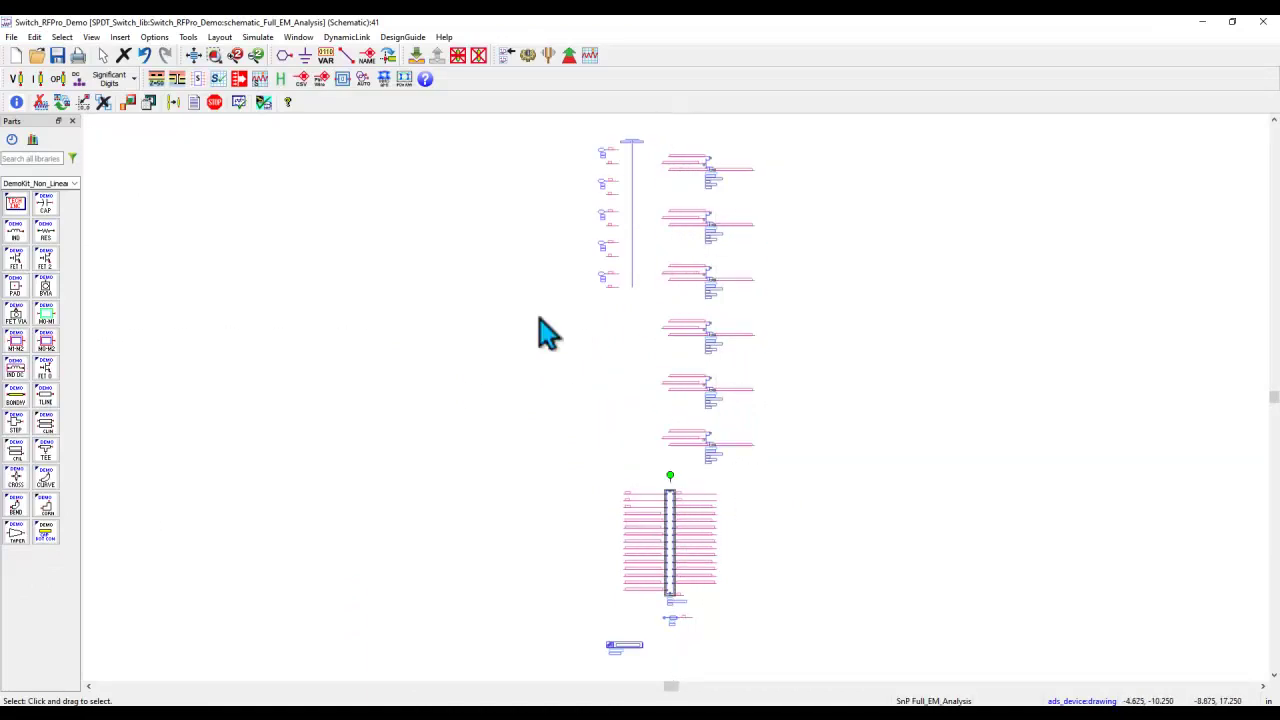
{"action": "left_click", "coordinate": [1267, 27]}
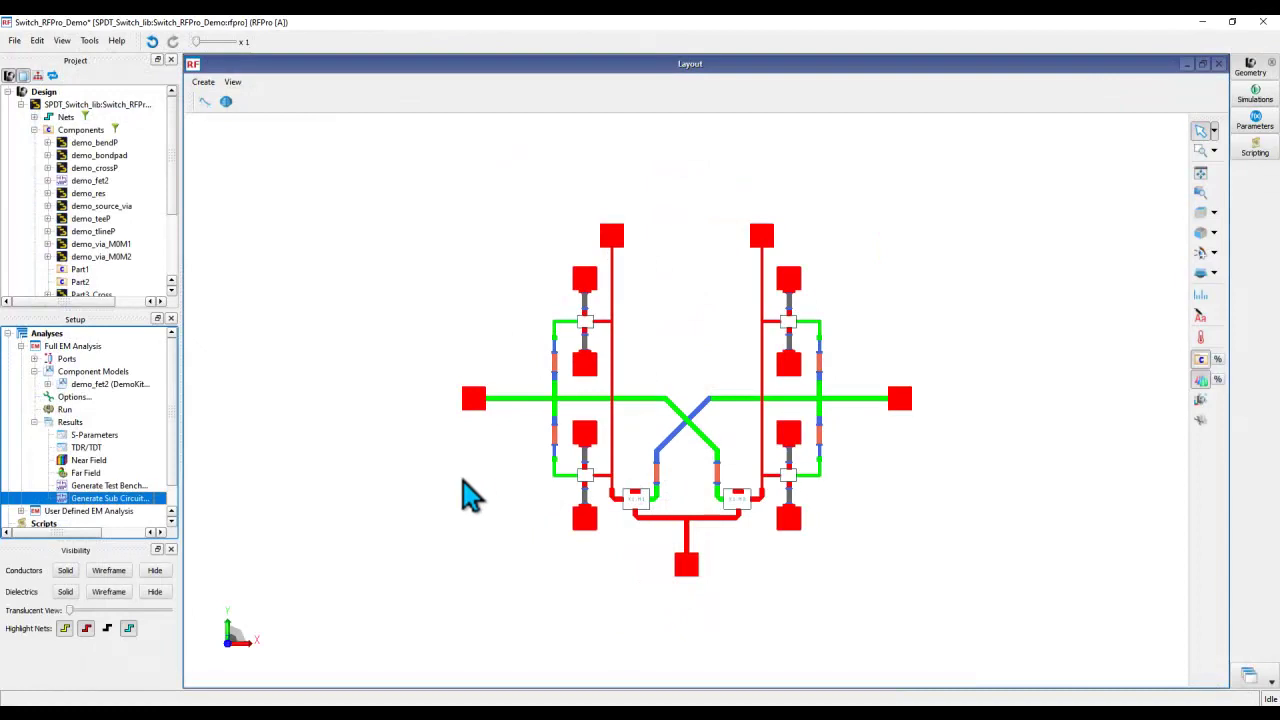
Reset all component roles to leave boxes X1–X3, and delete the demo_fet2 component model
{"action": "right_click", "coordinate": [86, 135]}
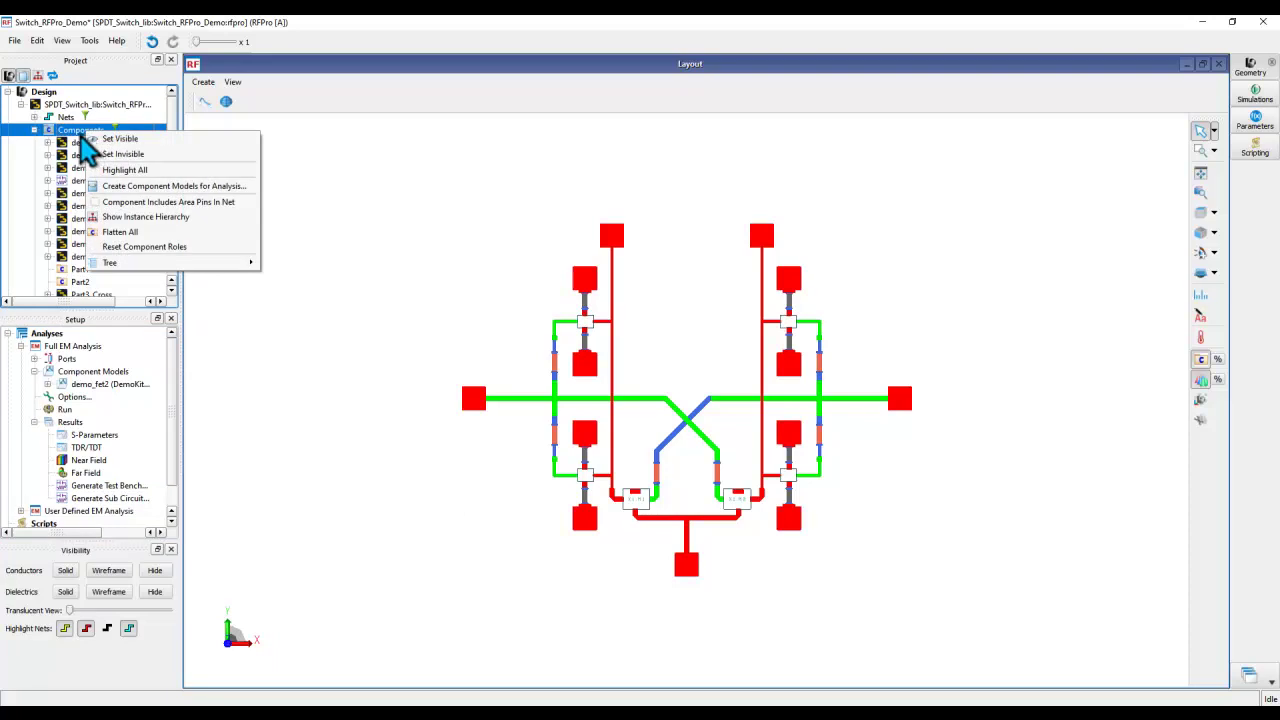
{"action": "left_click", "coordinate": [143, 250]}
{"action": "left_click", "coordinate": [612, 388]}
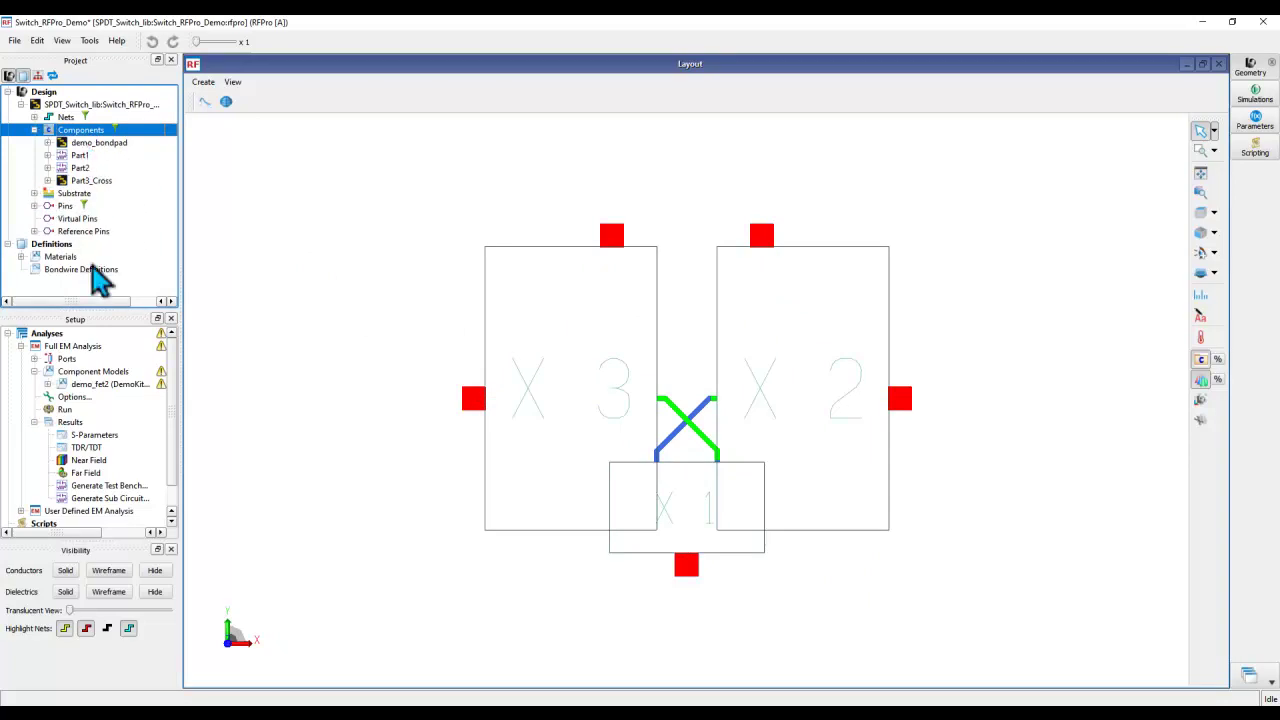
{"action": "right_click", "coordinate": [110, 398]}
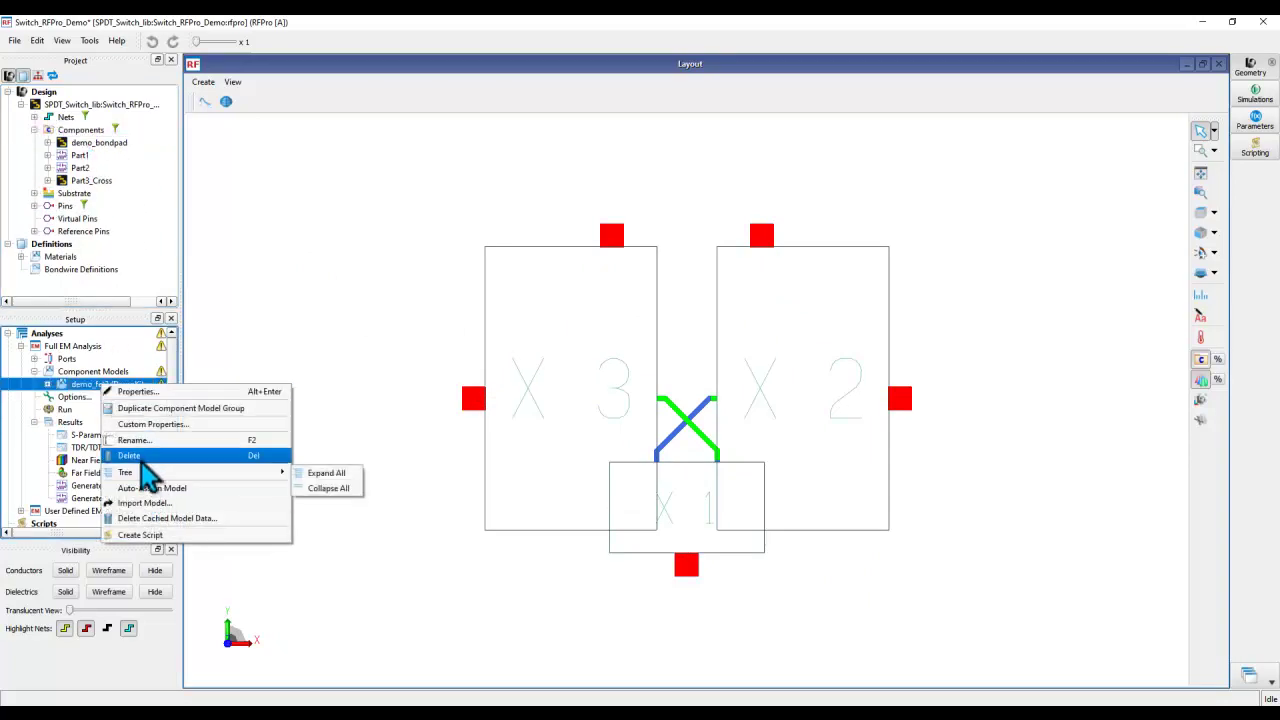
{"action": "left_click", "coordinate": [160, 440]}
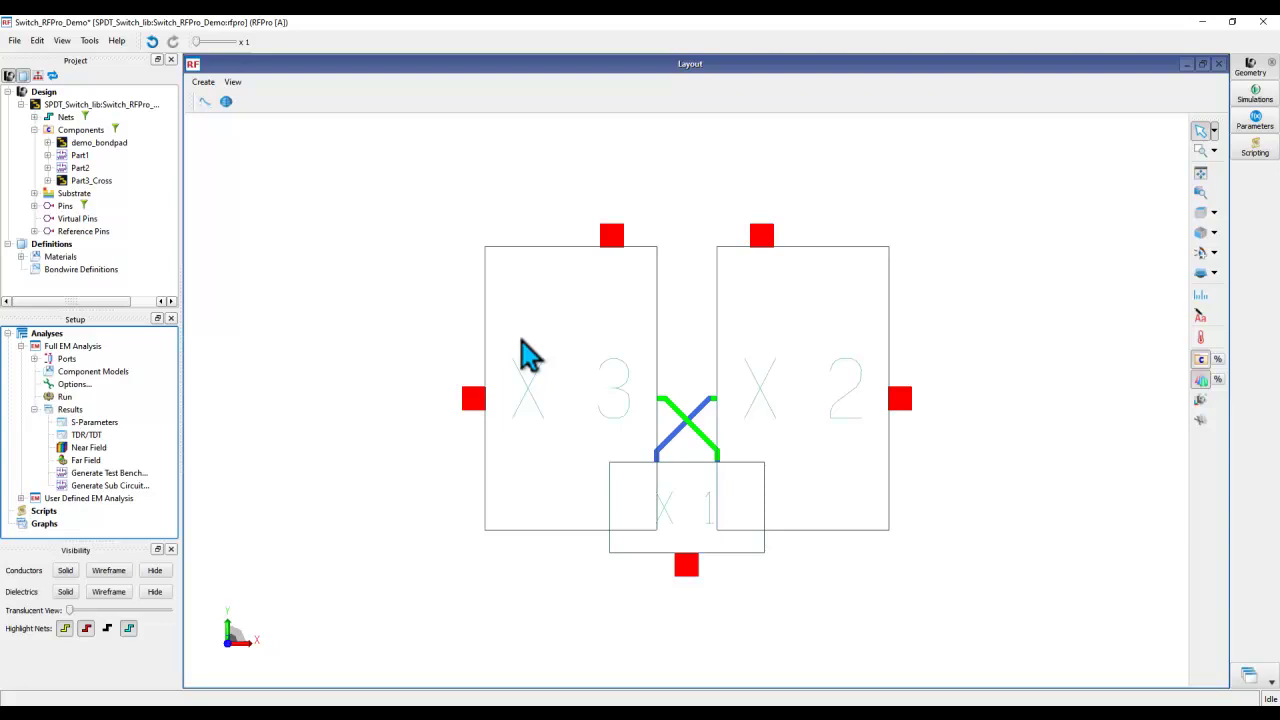
Flatten all components of Switch_RFPro_Demo into layout geometry, then select demo_fet2 in the Components tree
{"action": "left_click", "coordinate": [84, 132]}
{"action": "right_click", "coordinate": [83, 131]}
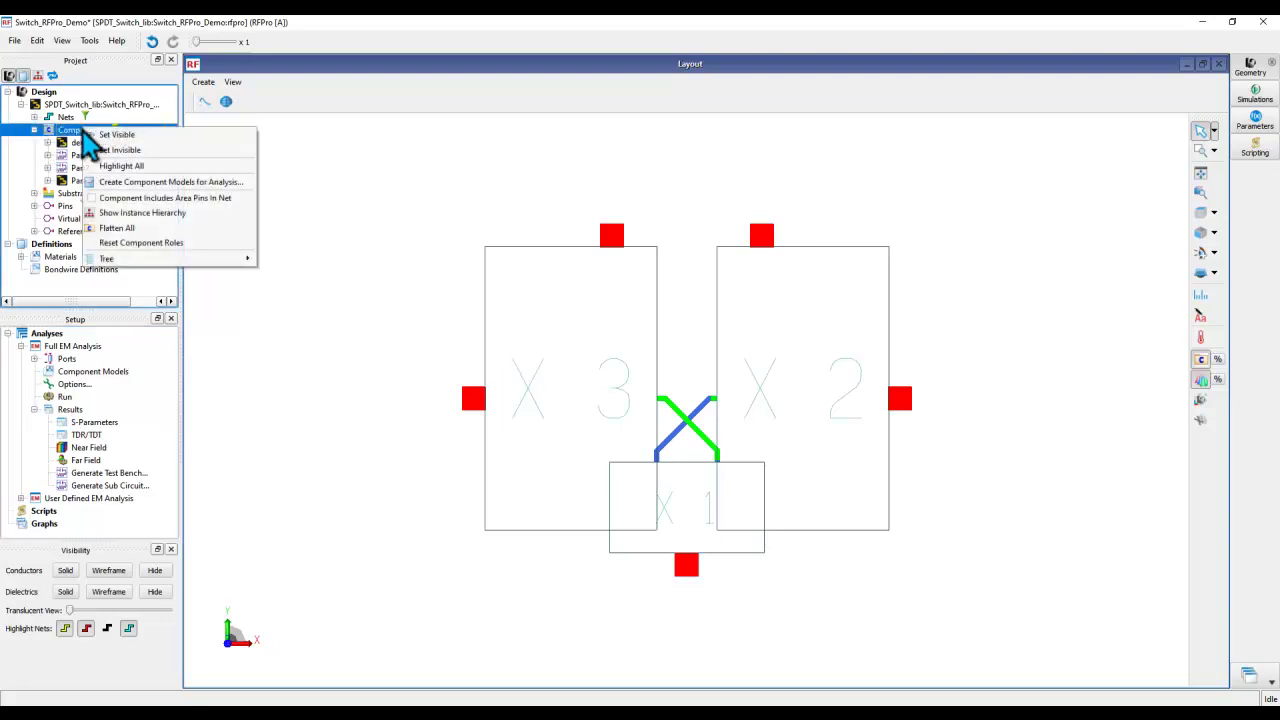
{"action": "left_click", "coordinate": [136, 232]}
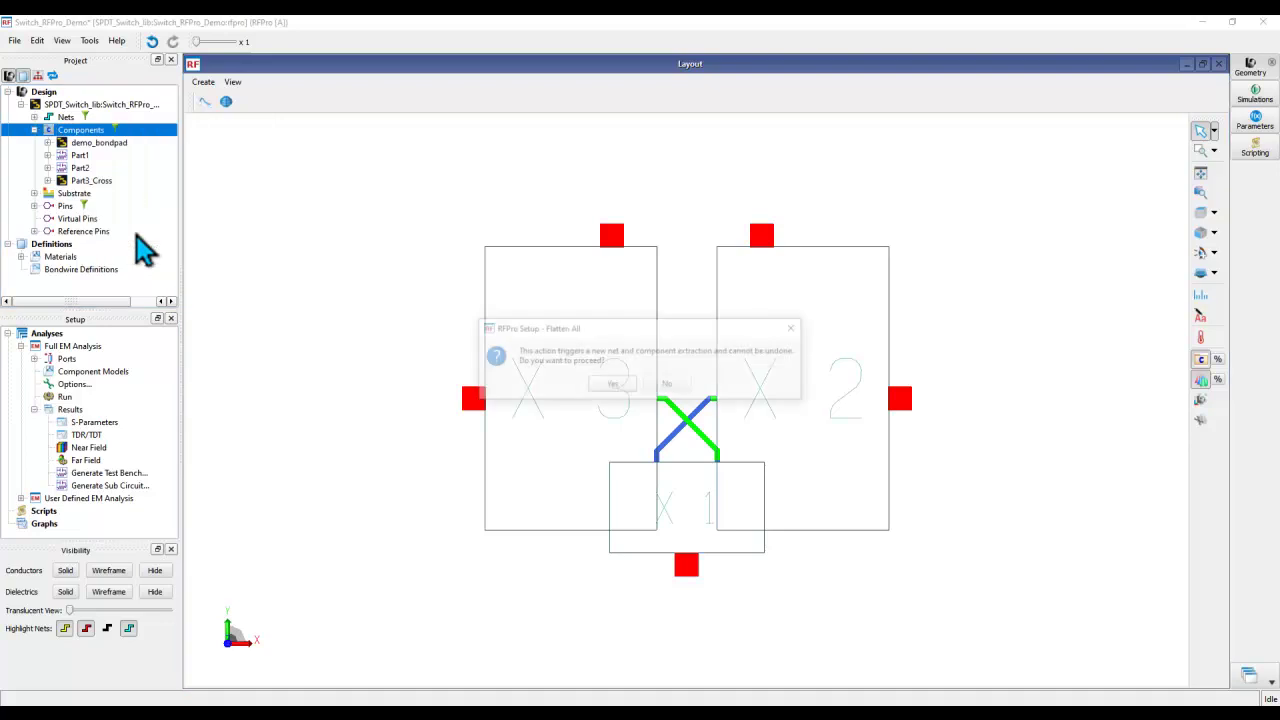
{"action": "left_click", "coordinate": [611, 387]}
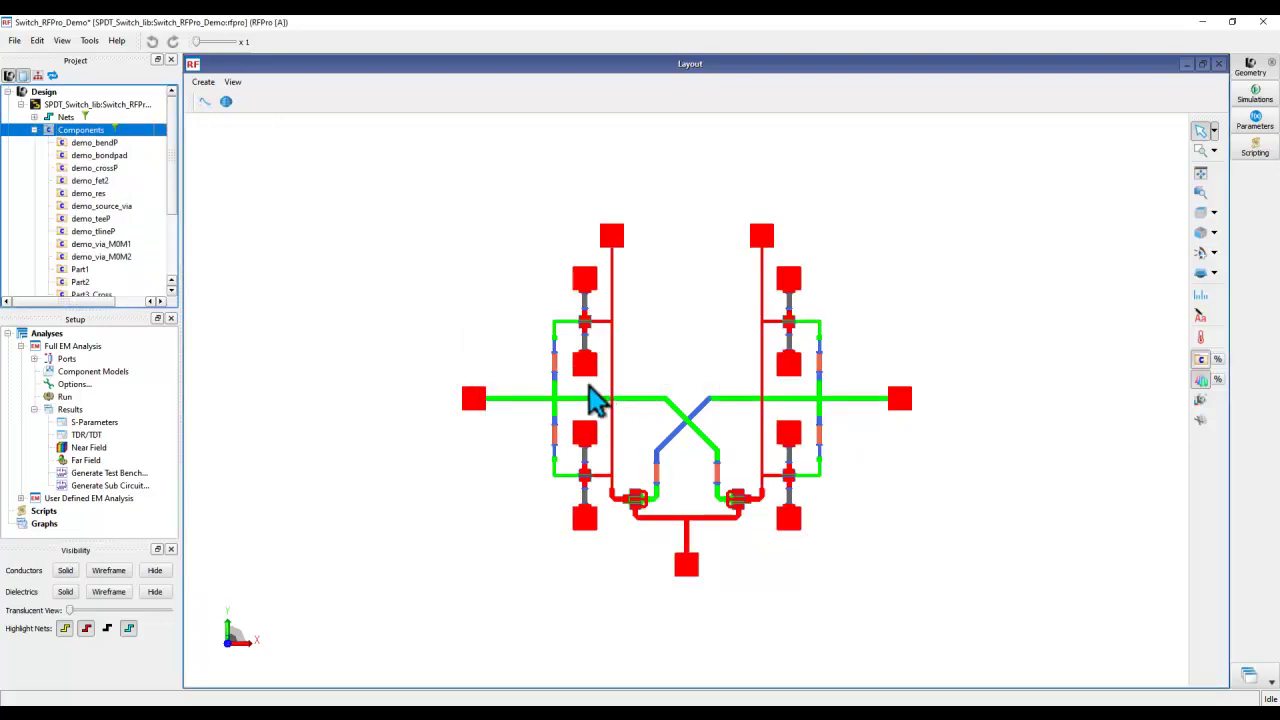
{"action": "left_click", "coordinate": [94, 181]}
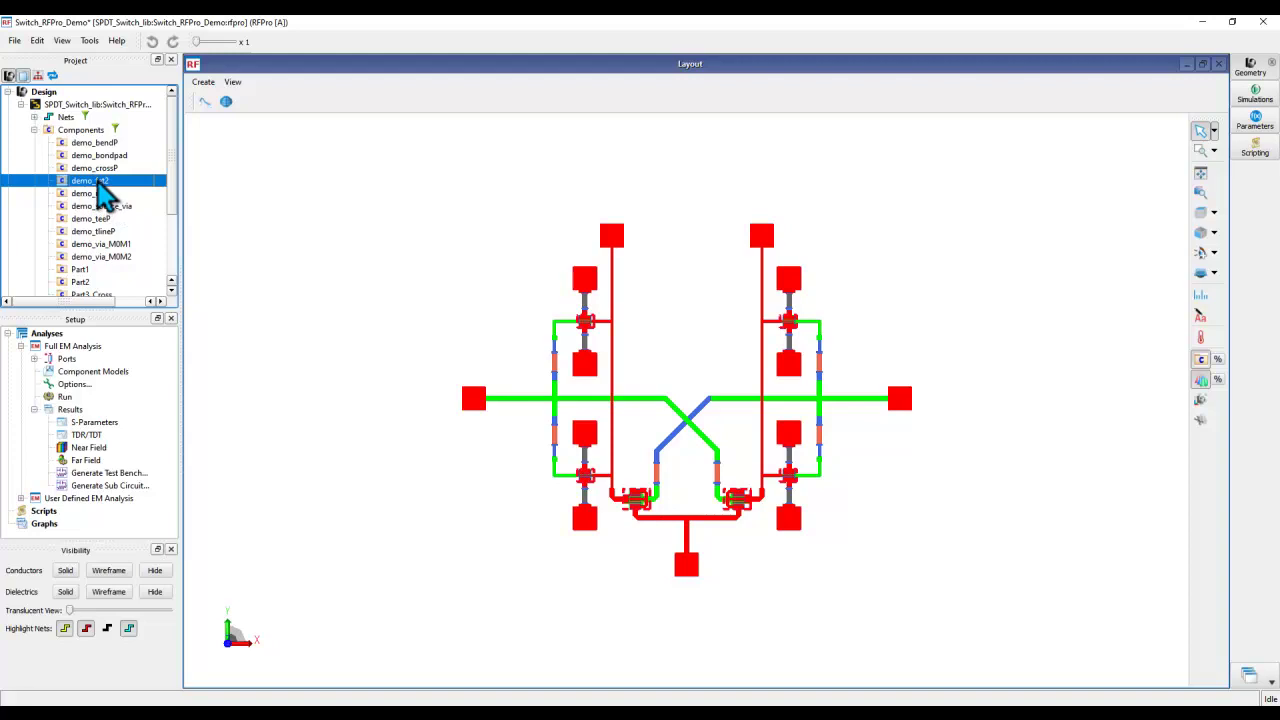
Change demo_fet2 to the circuit role and add it under the Full EM Analysis component models
{"action": "right_click", "coordinate": [98, 180]}
{"action": "mouse_move", "coordinate": [168, 203]}
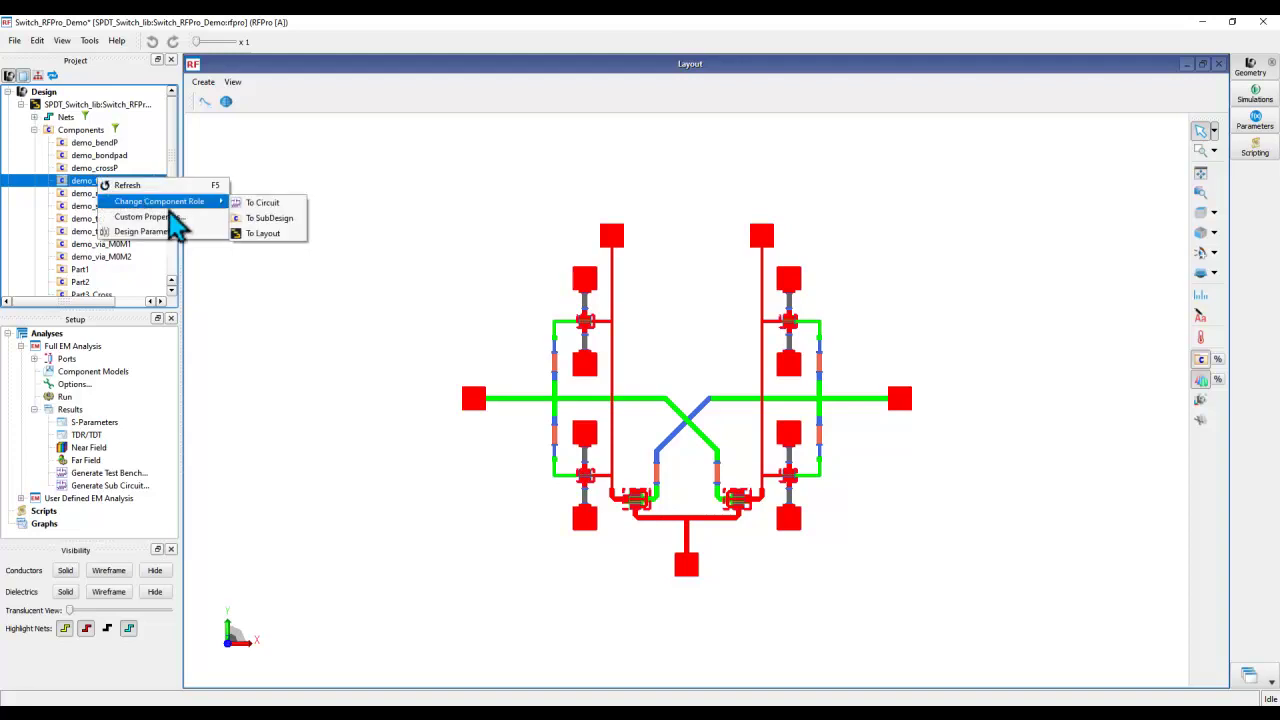
{"action": "left_click", "coordinate": [258, 214]}
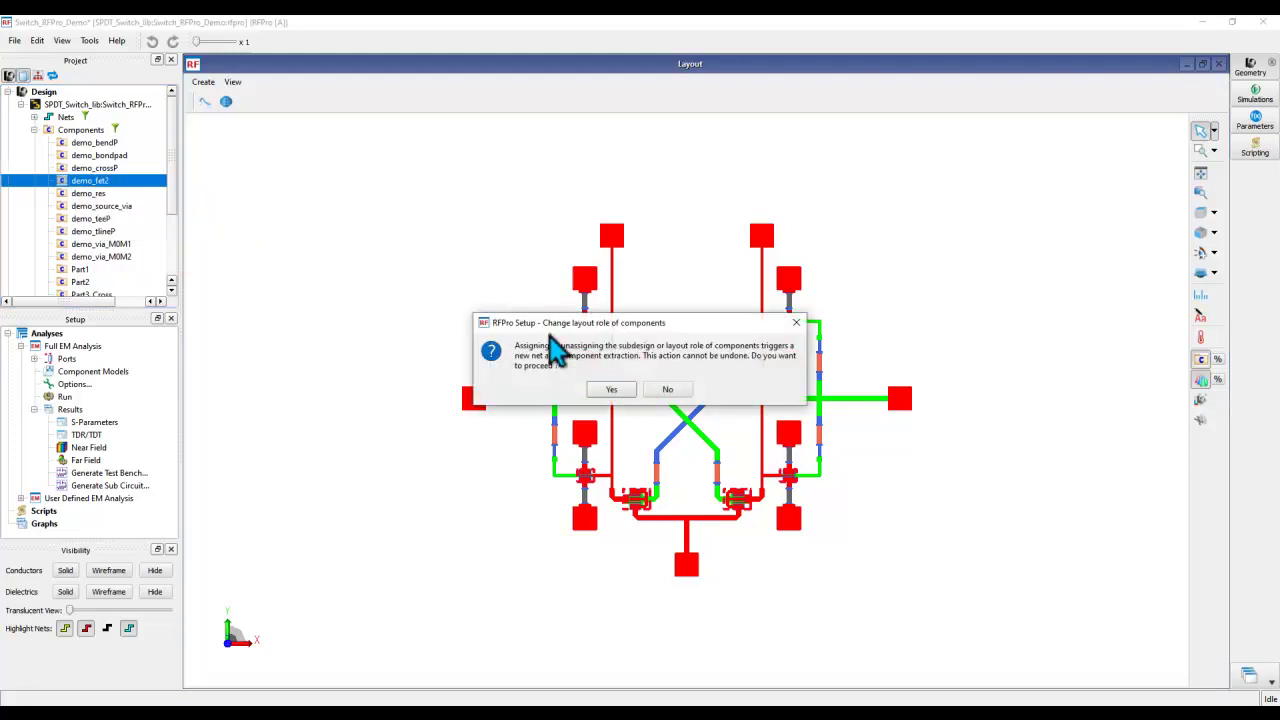
{"action": "left_click", "coordinate": [610, 389]}
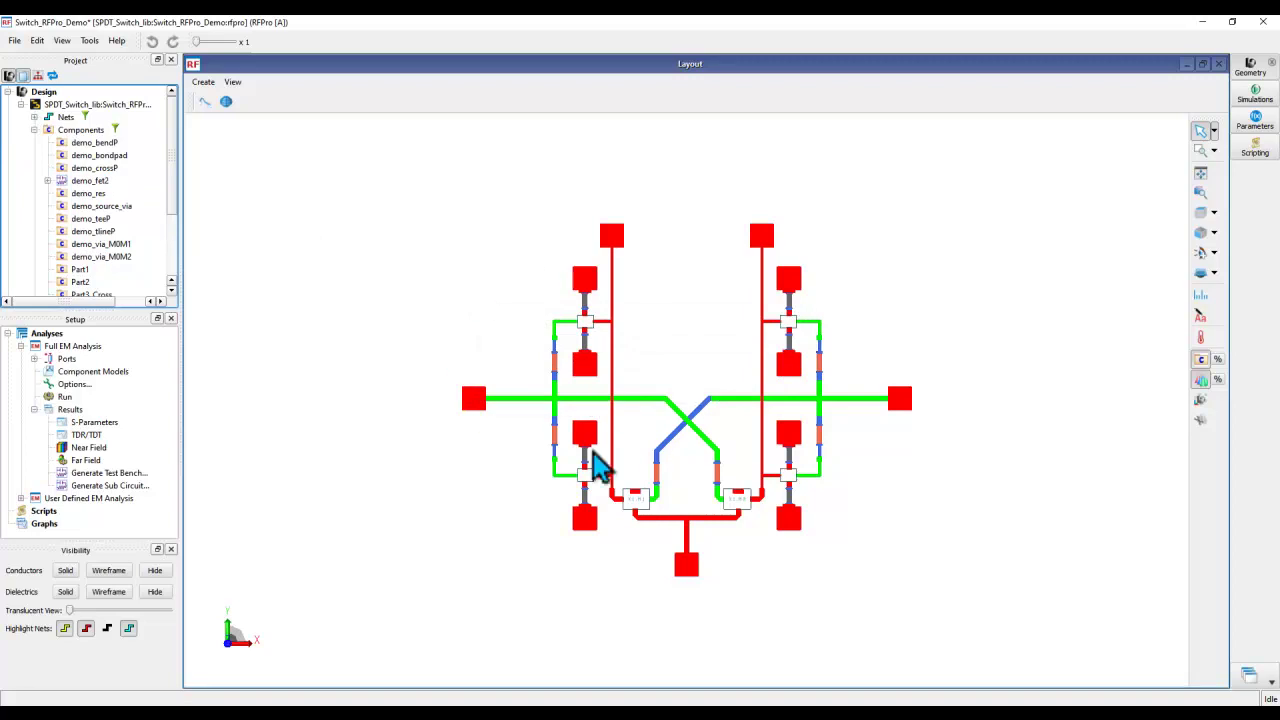
{"action": "left_click_drag", "start_coordinate": [86, 182], "coordinate": [114, 374]}
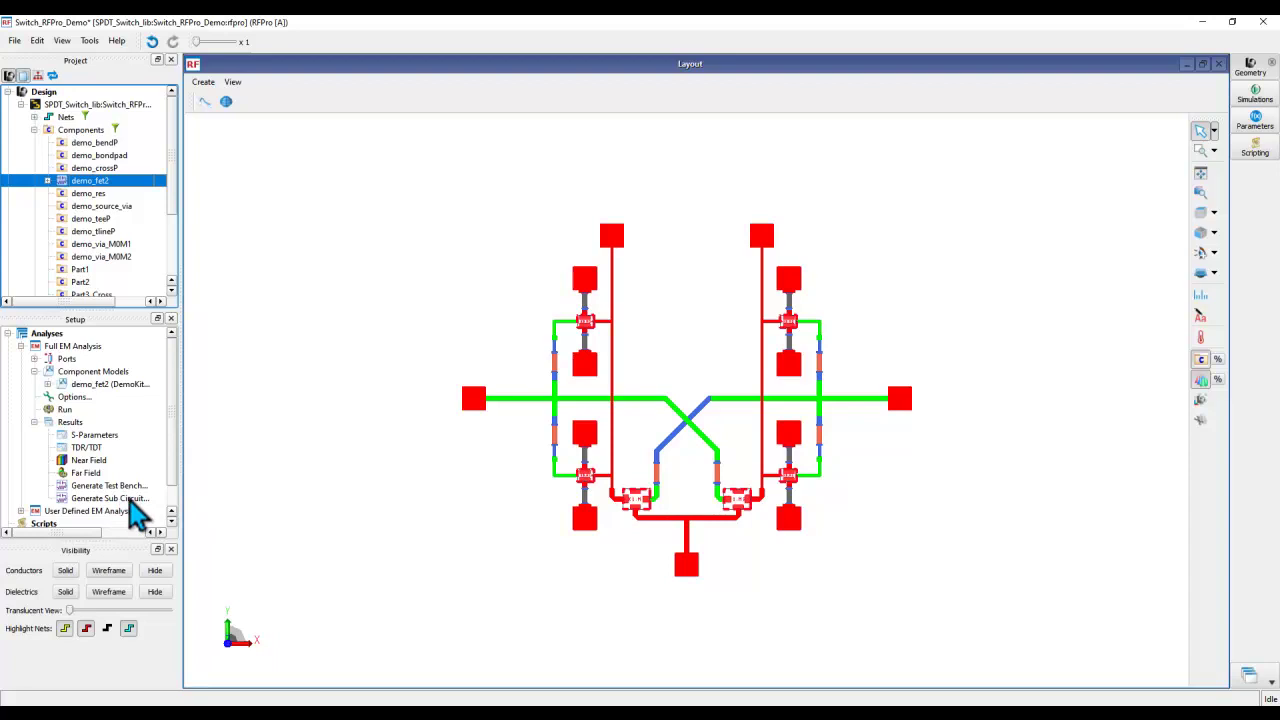
{"action": "left_click", "coordinate": [333, 435]}
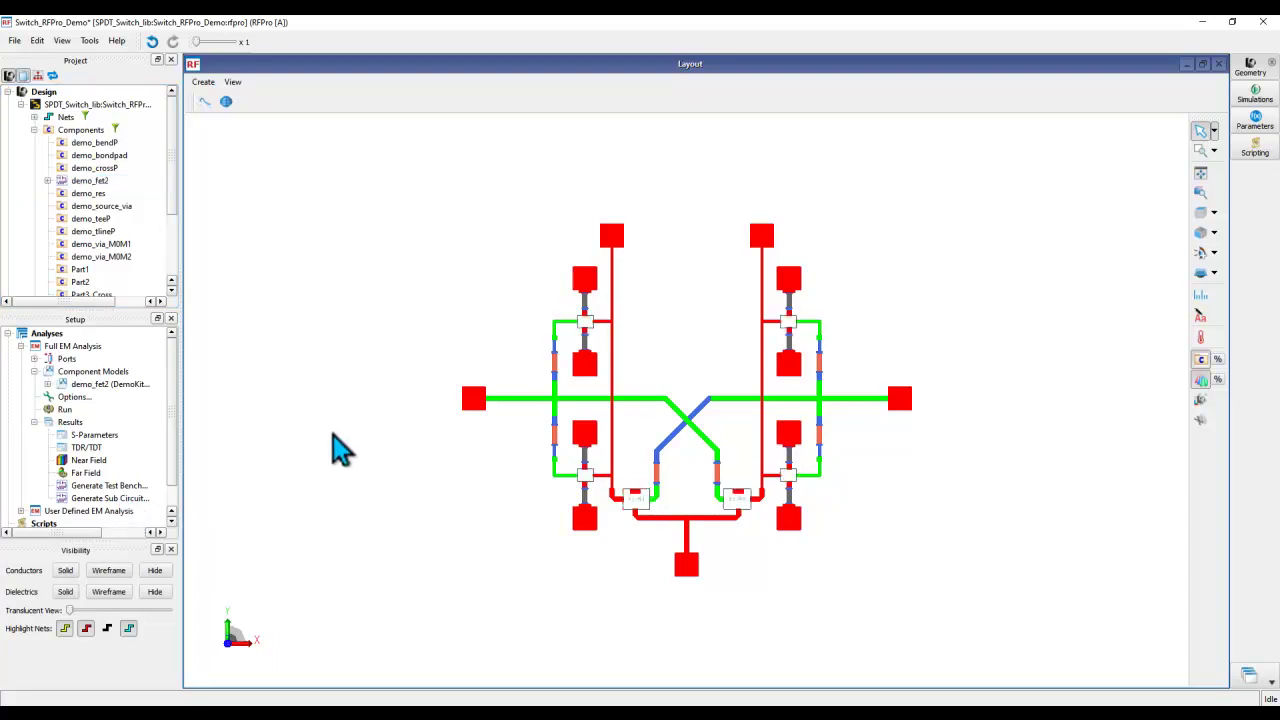